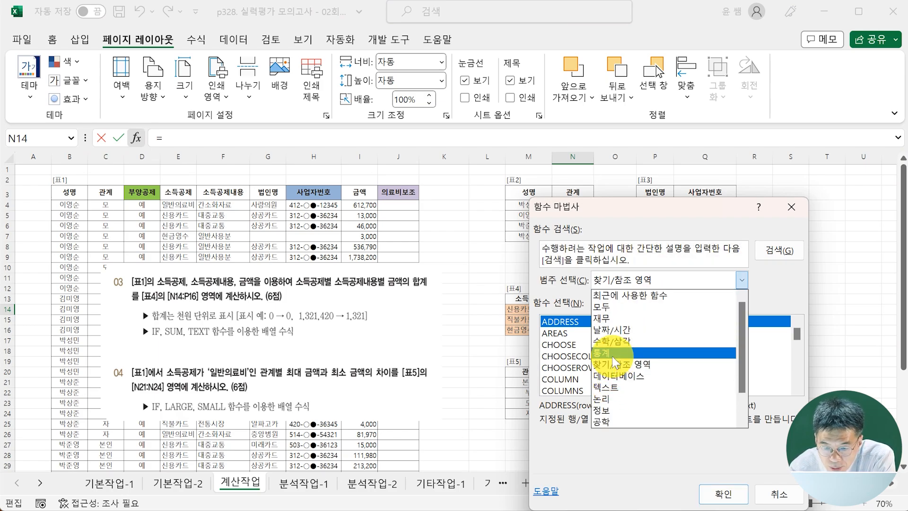
- Insert the TEXT function from the text function category (텍스트) into cell N14
left_click(617, 389)
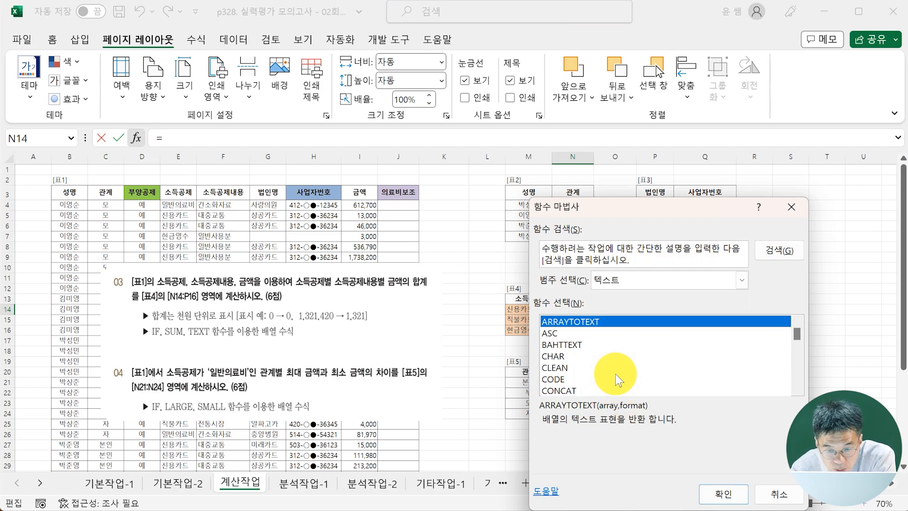
scroll(606, 371, "down", 9)
scroll(588, 377, "down", 4)
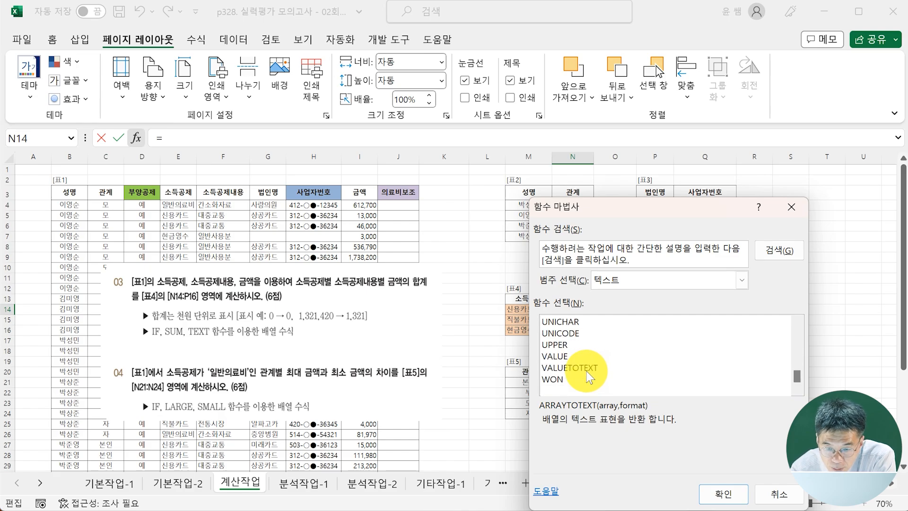
scroll(588, 377, "up", 2)
double_click(567, 321)
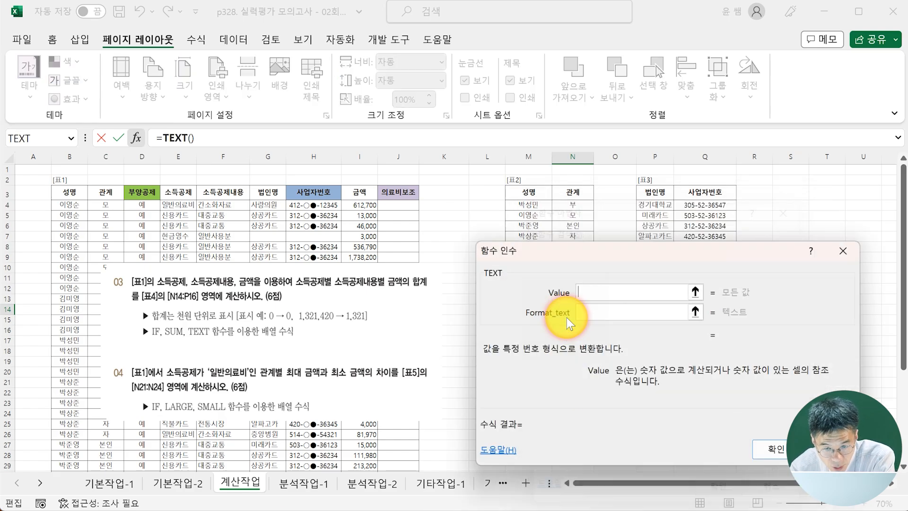
- Set the TEXT function's Format_text argument to "#,##0," for display in thousands
left_click(584, 291)
left_click(583, 315)
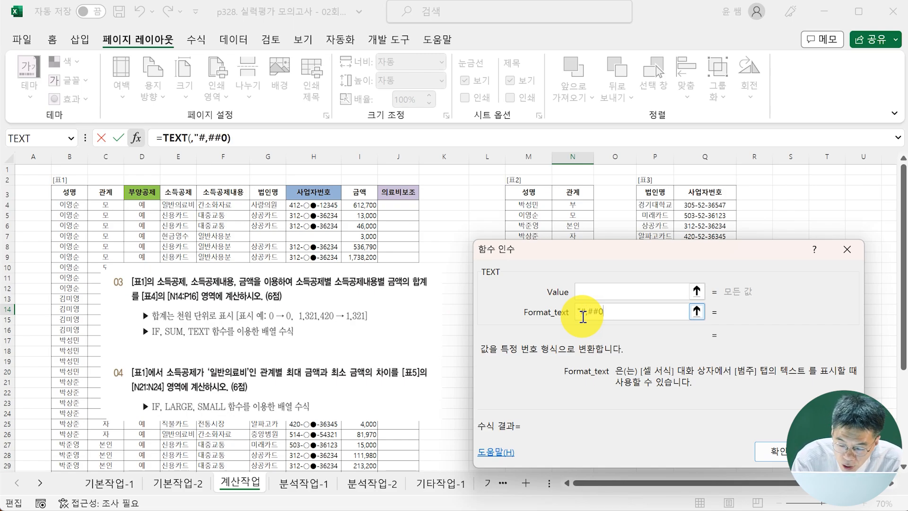
type("\"#,##0,\"")
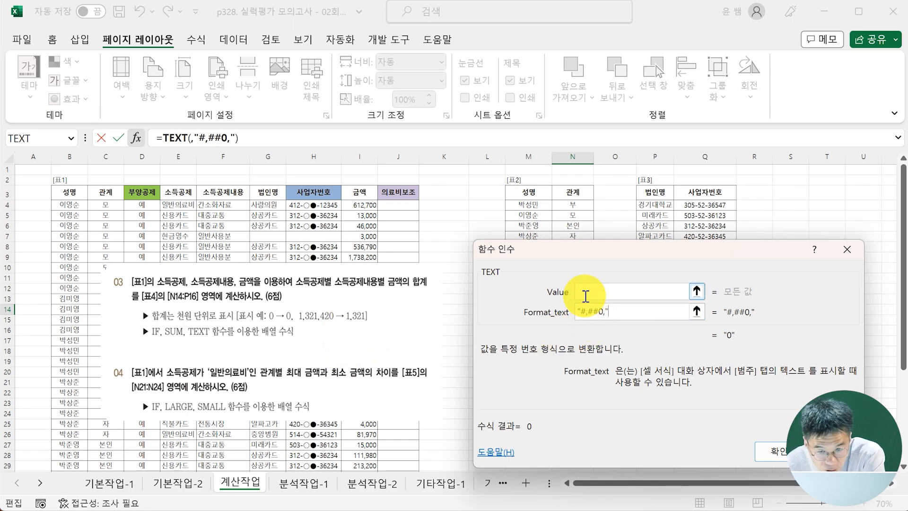
- Nest a SUM function from the math category (수학/삼각) in TEXT's Value argument and clear its suggested range
left_click(585, 294)
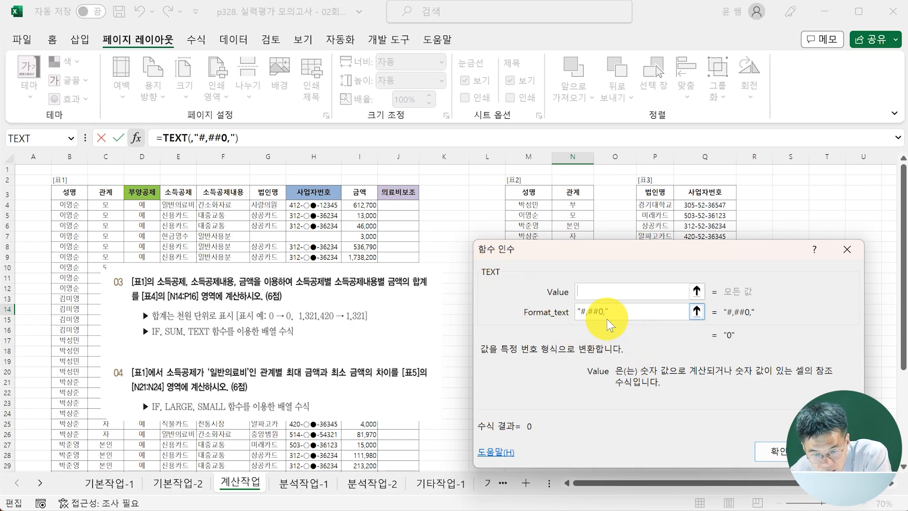
left_click(596, 291)
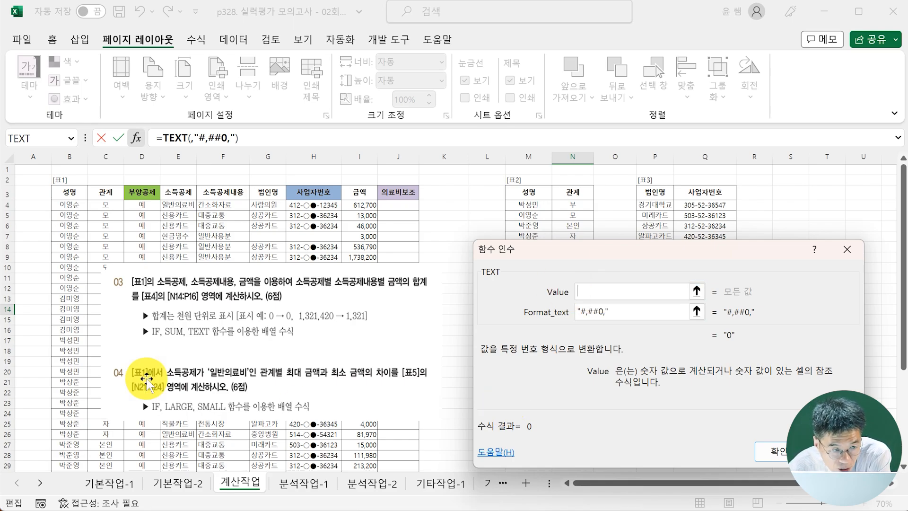
left_click(70, 138)
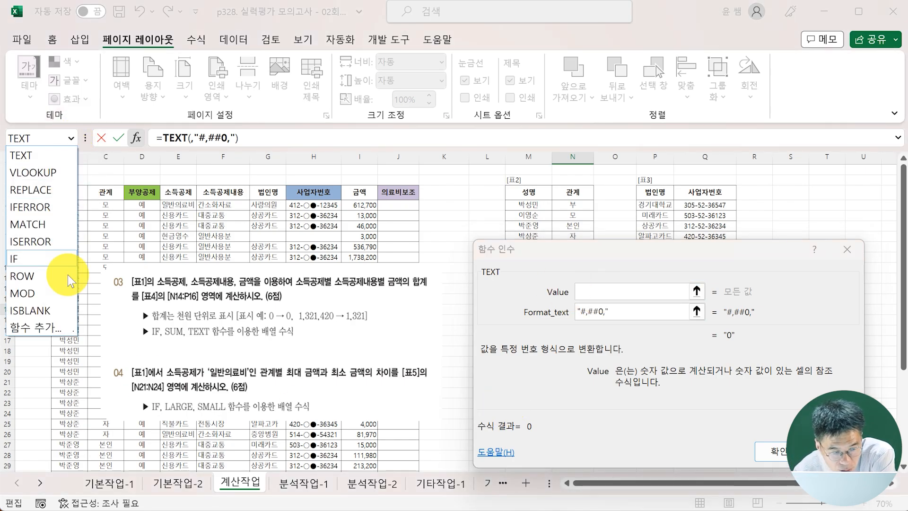
left_click(52, 326)
left_click(606, 279)
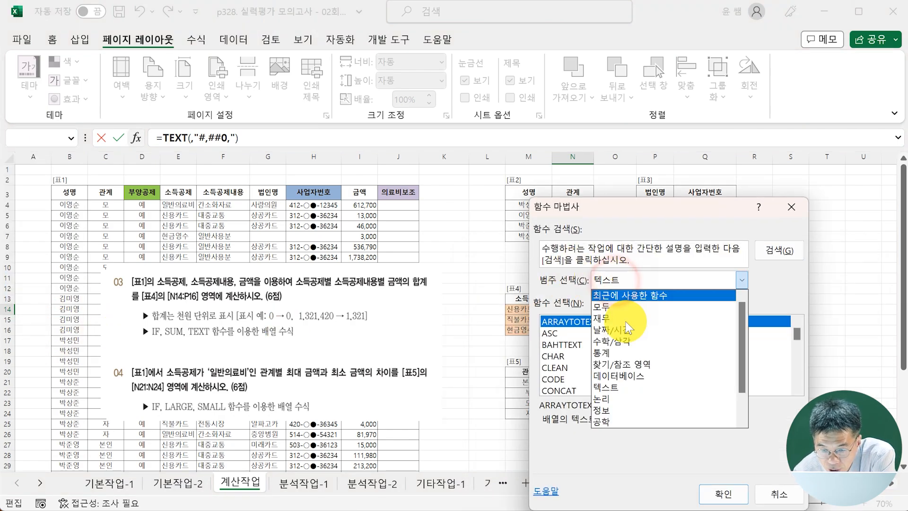
left_click(621, 339)
scroll(615, 345, "down", 20)
scroll(609, 350, "up", 2)
double_click(556, 333)
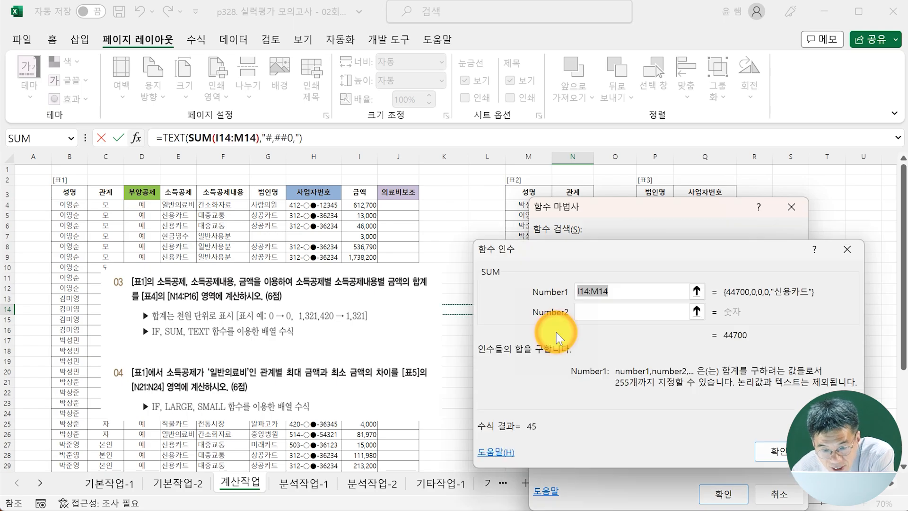
key("Delete")
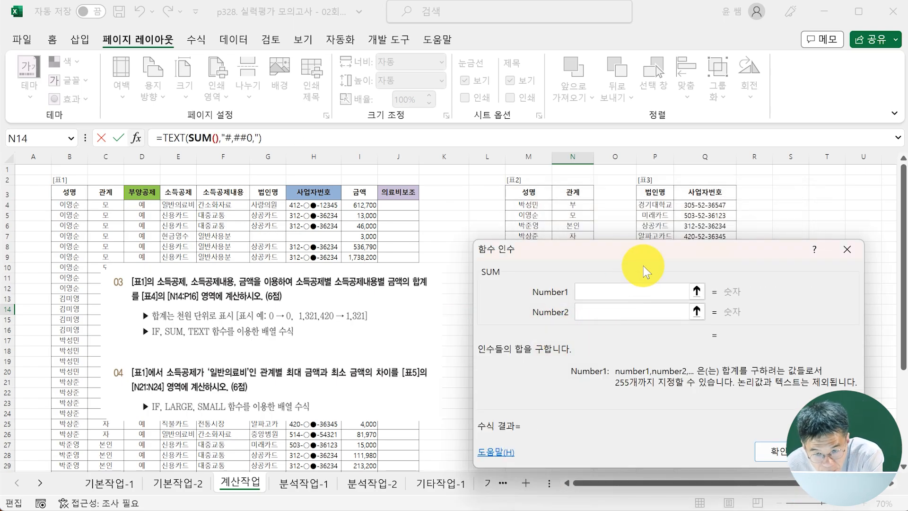
- Nest an IF function in the Number1 argument of SUM
left_click_drag(634, 249, 249, 238)
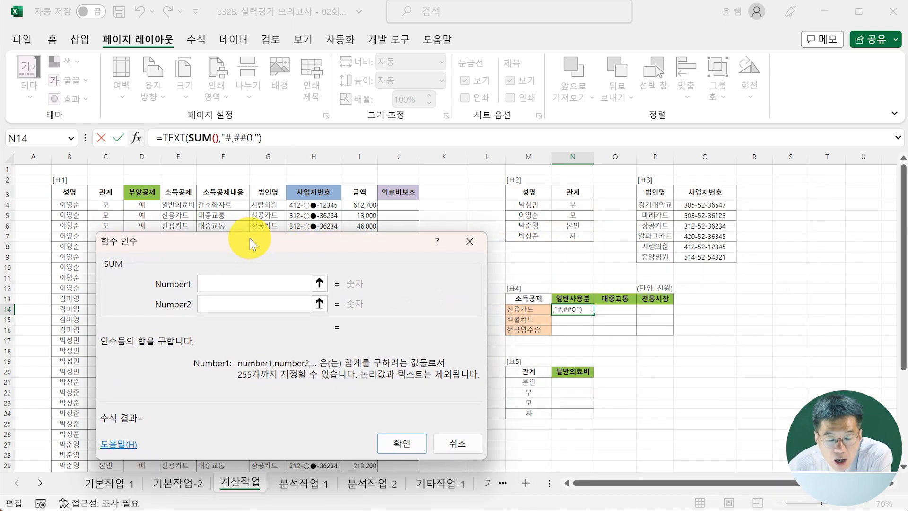
left_click(72, 140)
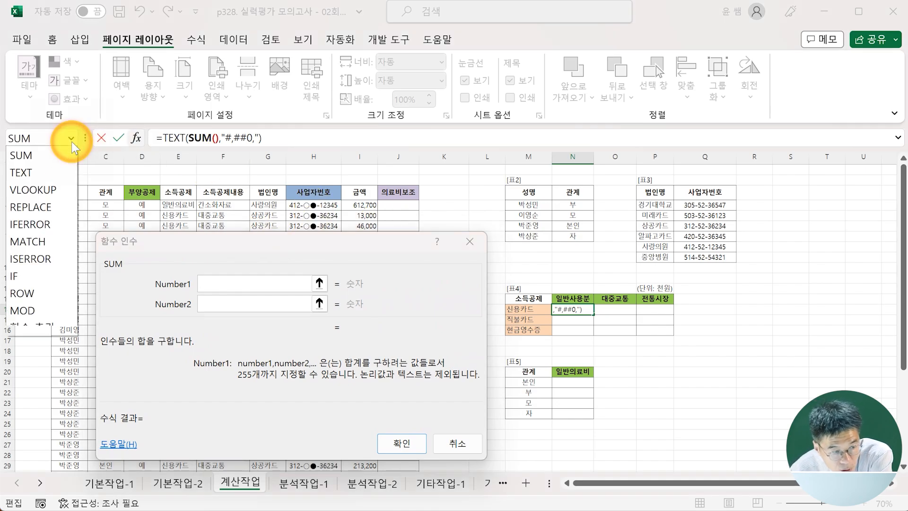
left_click(44, 278)
left_click_drag(335, 242, 364, 266)
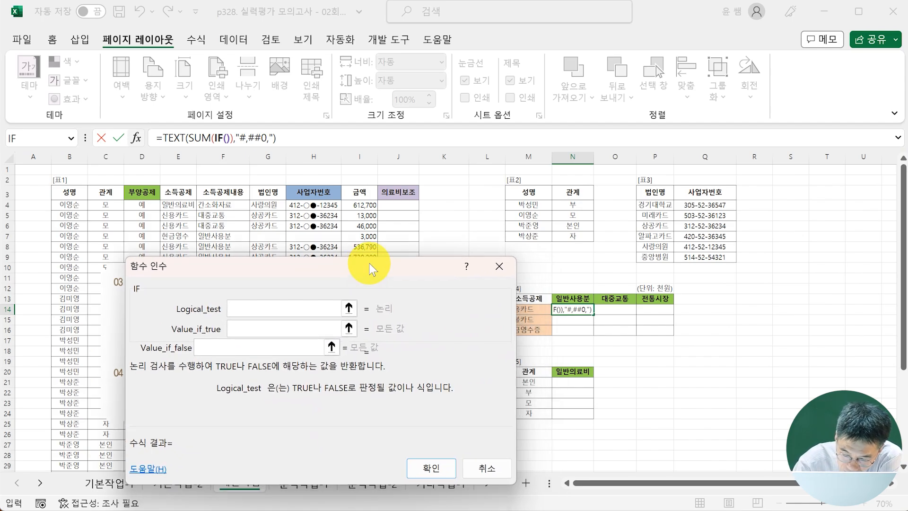
- Start IF's Logical_test with the 소득공제 data of 표1 as the parenthesized absolute range ($E$4:$E$42)
type("()")
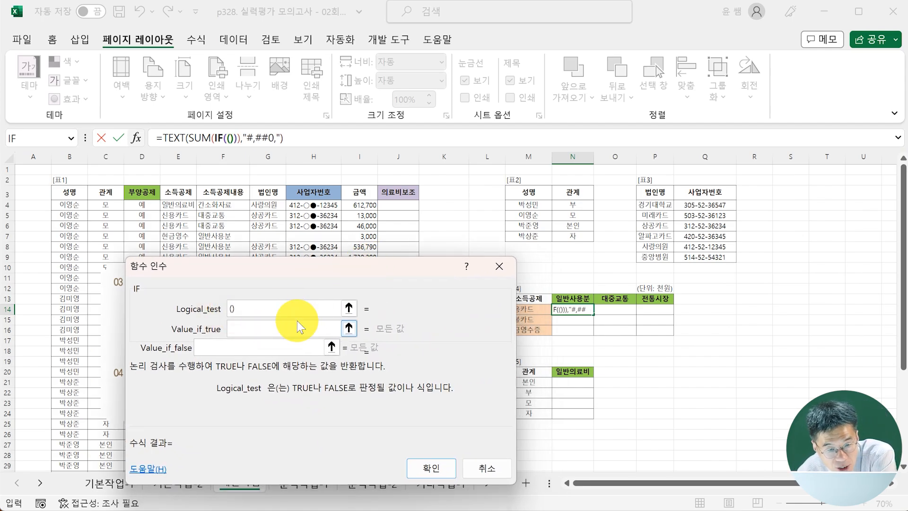
left_click_drag(357, 271, 776, 197)
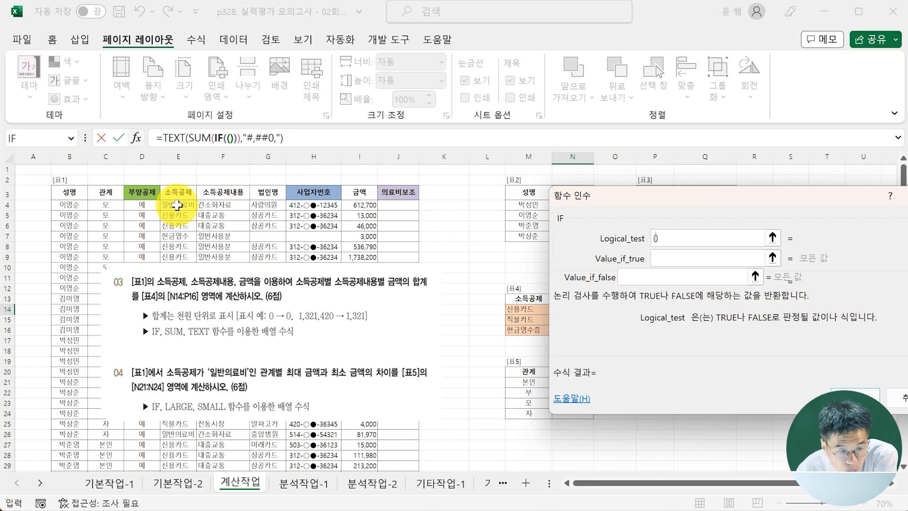
left_click(231, 203)
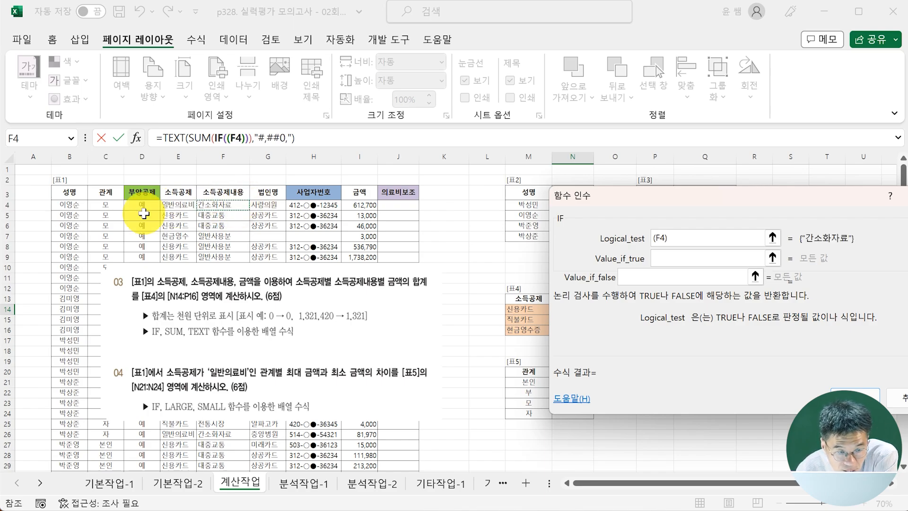
left_click(173, 202)
left_click_drag(173, 202, 177, 434)
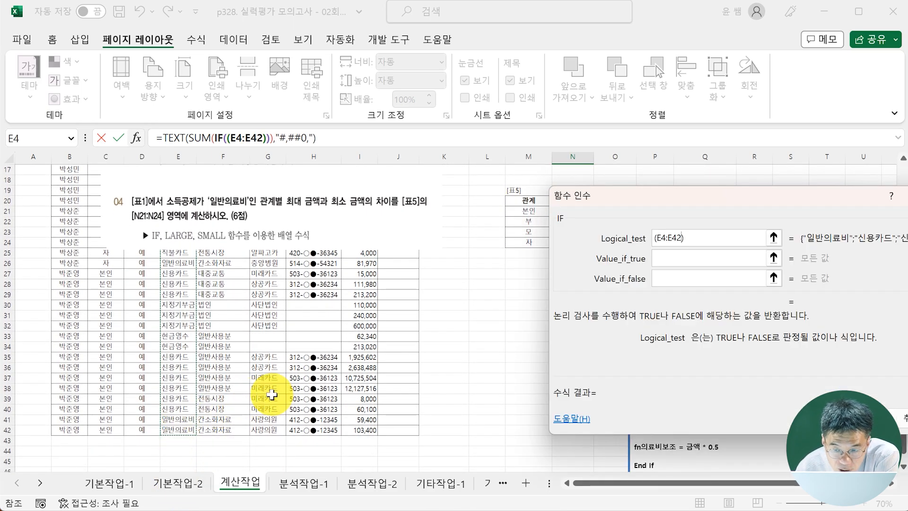
scroll(277, 387, "up", 5)
key("F4")
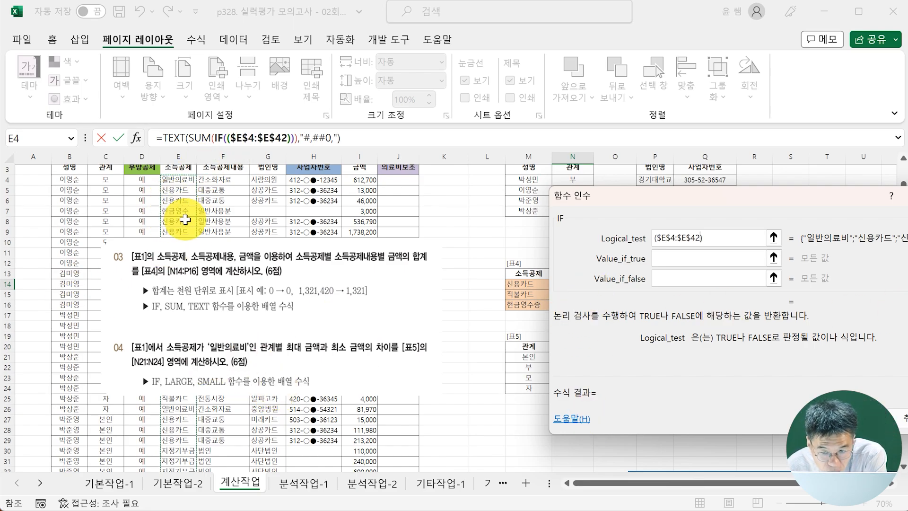
- Complete the first condition by comparing the 소득공제 range with the 신용카드 cell as $M14, locking only the column
type("=")
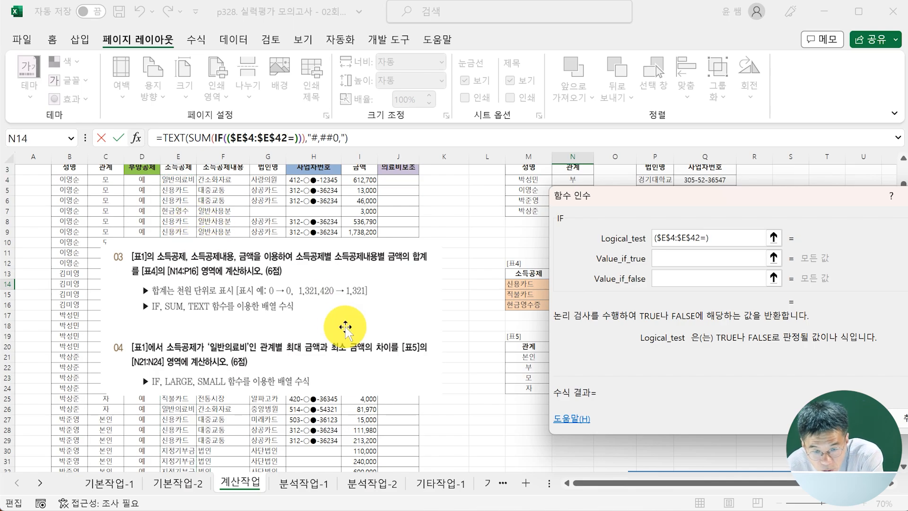
left_click(529, 284)
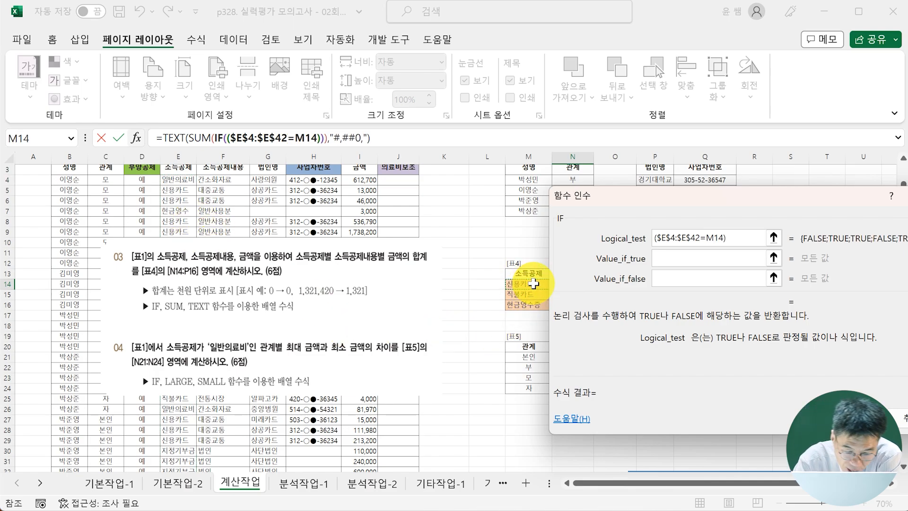
key("F4")
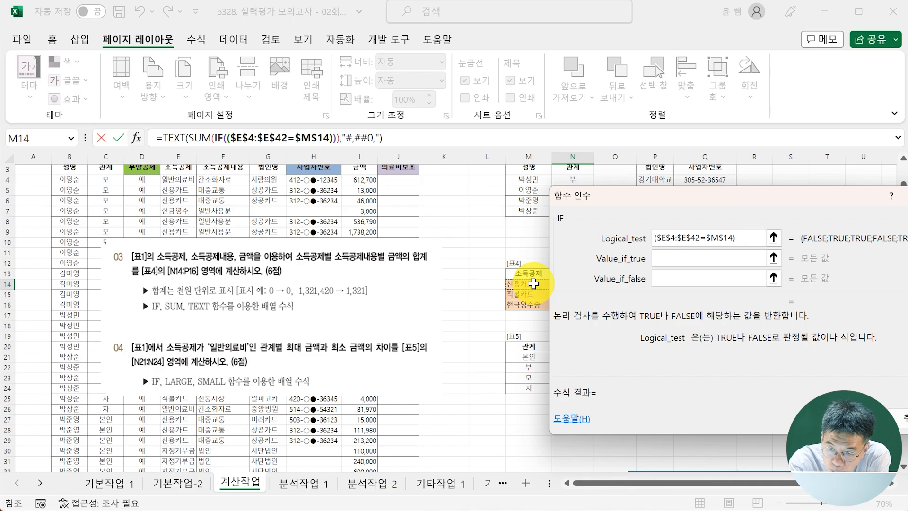
key("F4")
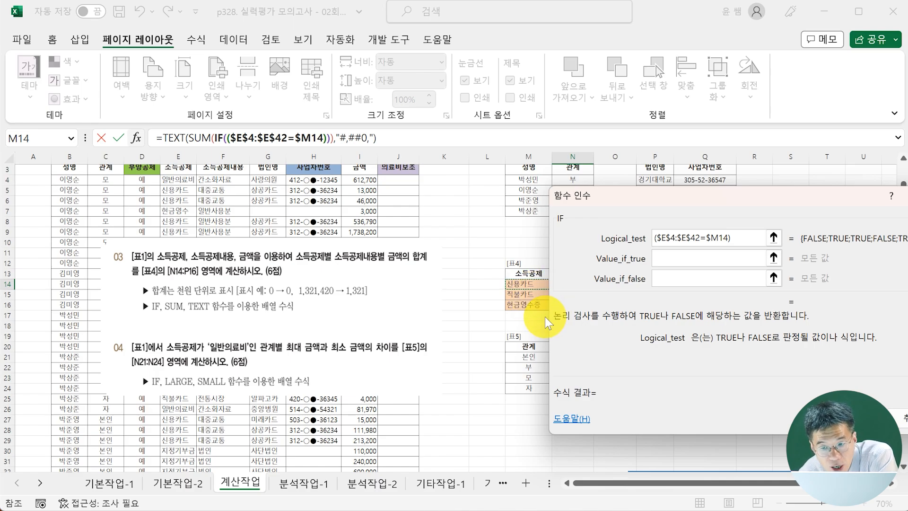
- Multiply the first condition by a second parenthesized term holding the absolute 소득공제내용 range ($F$4:$F$42)
left_click(746, 239)
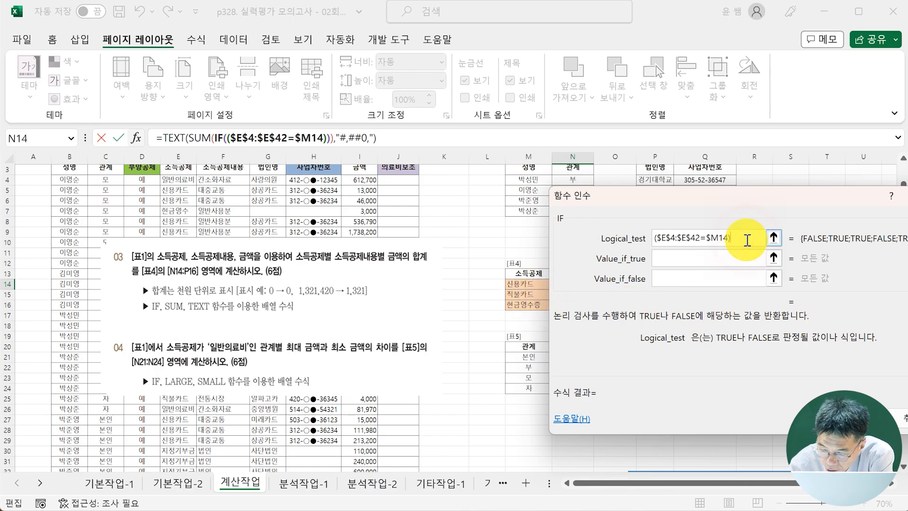
type("*")
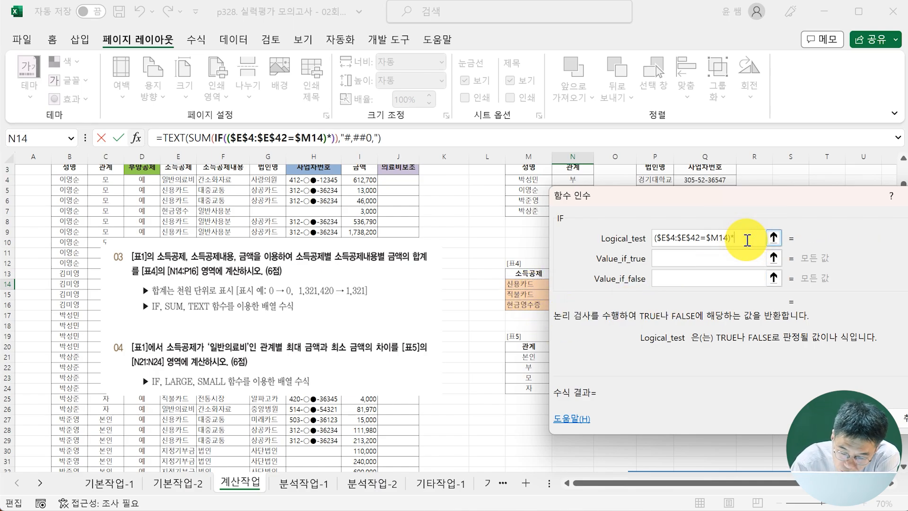
type("(")
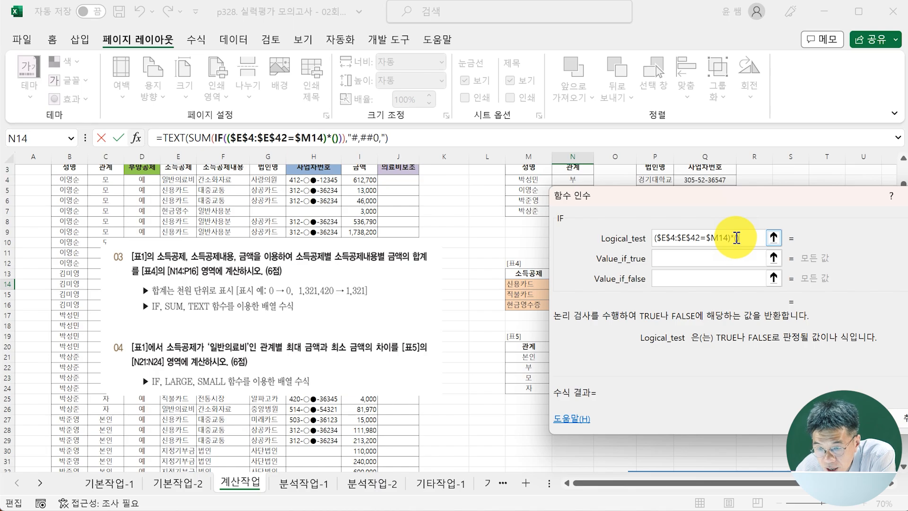
left_click_drag(693, 204, 614, 290)
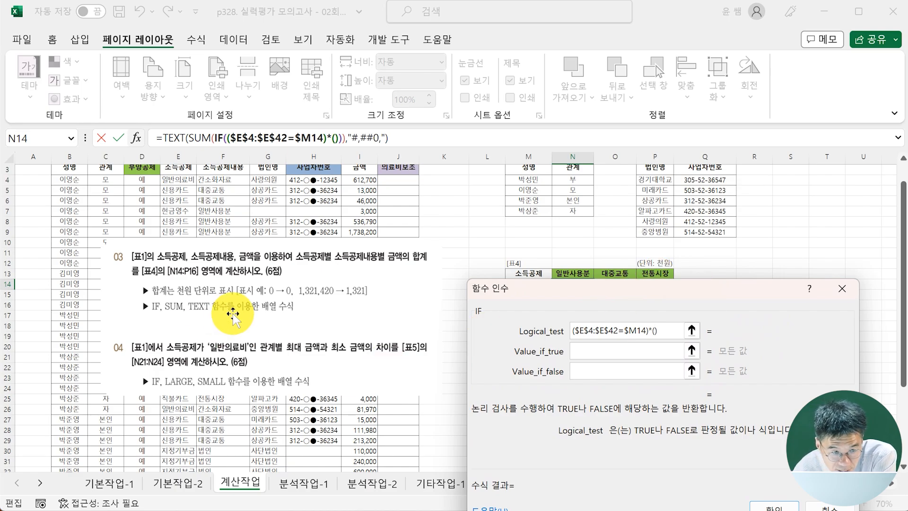
scroll(233, 313, "up", 1)
left_click_drag(230, 203, 224, 450)
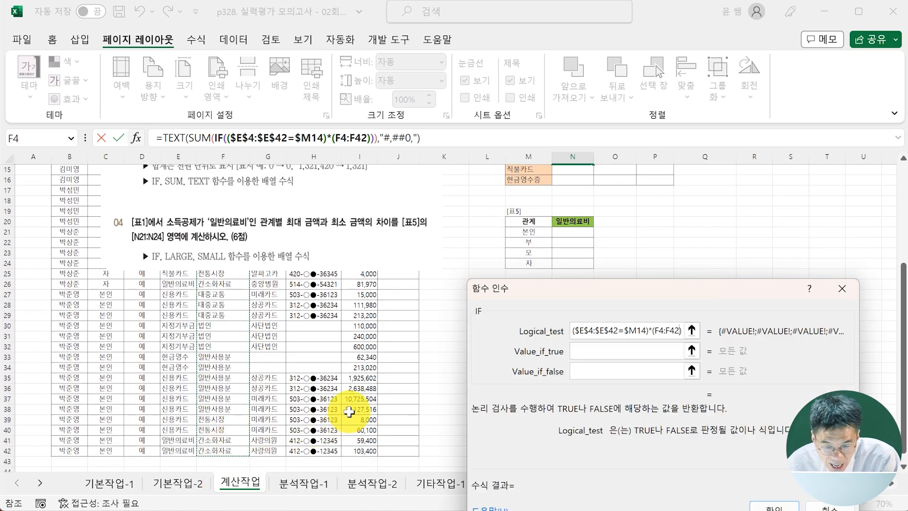
key("F4")
scroll(349, 412, "up", 5)
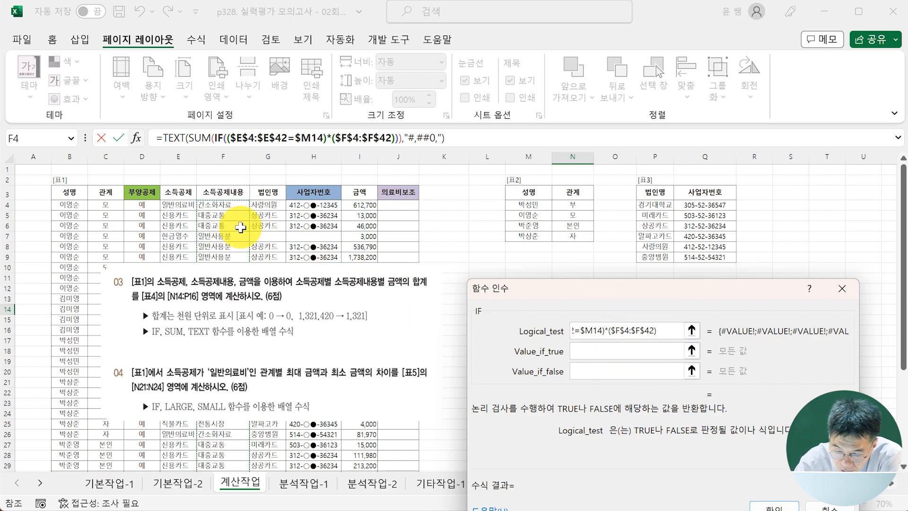
- Complete the second condition by comparing the 소득공제내용 range with the 일반사용분 header as N$13, locking only the row
type("=")
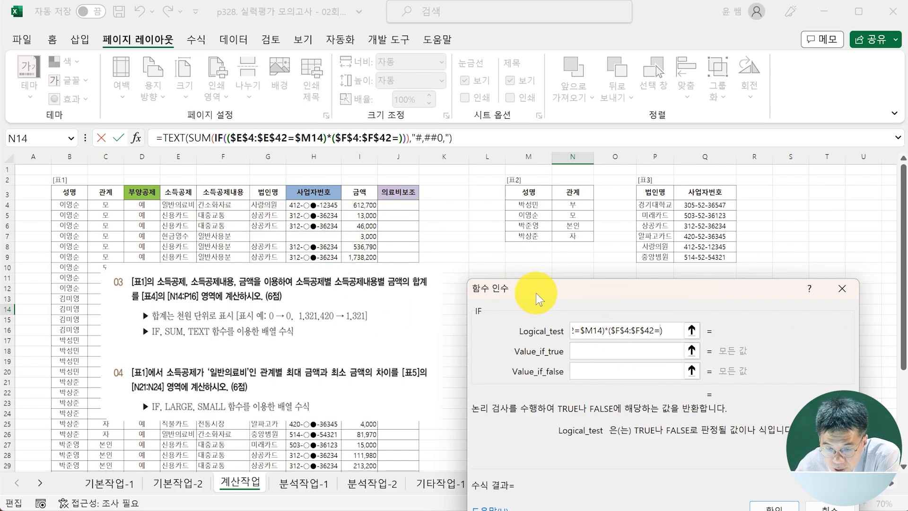
left_click_drag(535, 293, 181, 300)
scroll(578, 249, "down", 6)
scroll(578, 248, "up", 6)
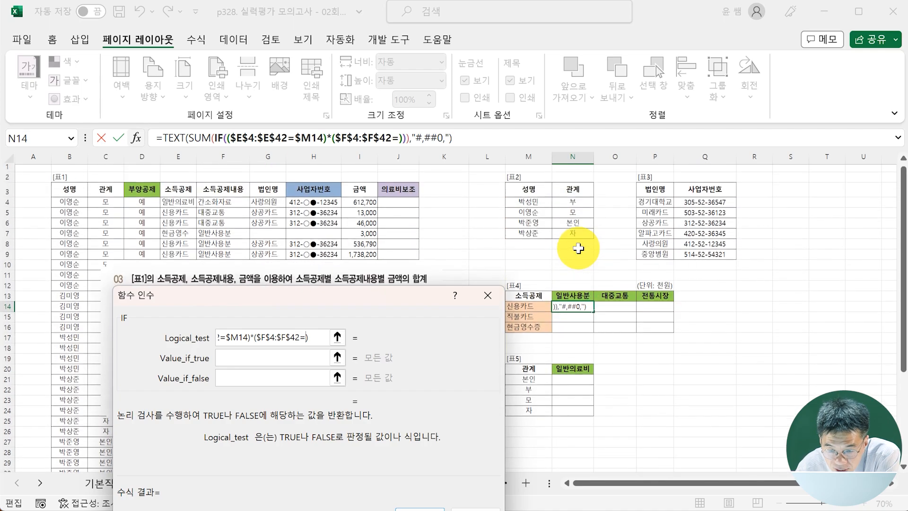
left_click(573, 296)
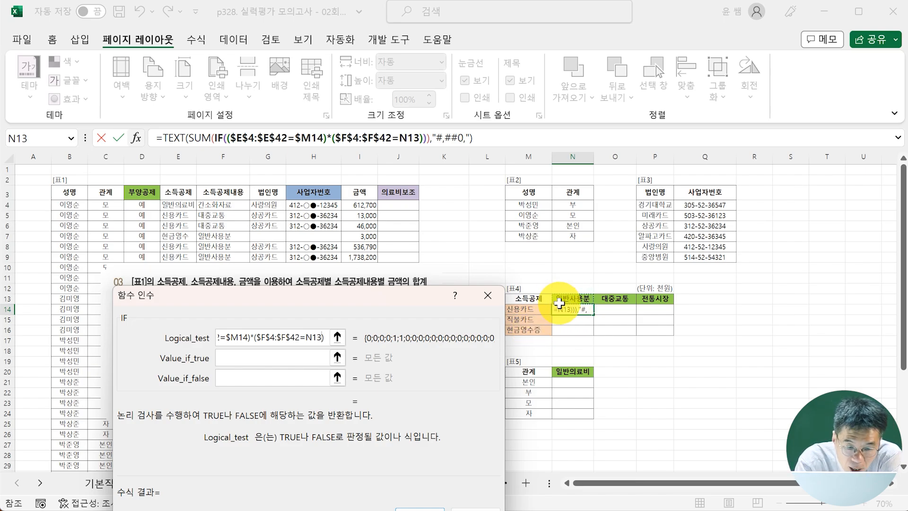
key("F4")
key("F4")
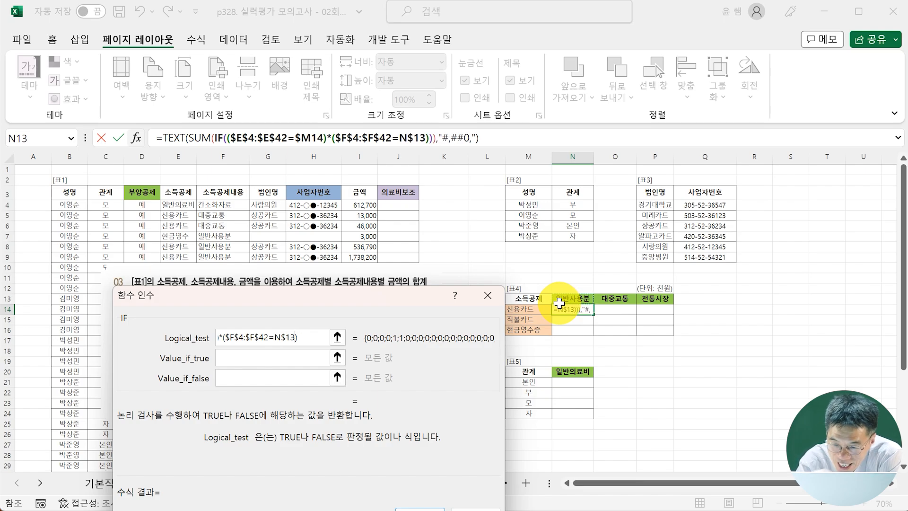
- Set IF's Value_if_true to the 금액 data of 표1 as the absolute range $I$4:$I$42
left_click(244, 358)
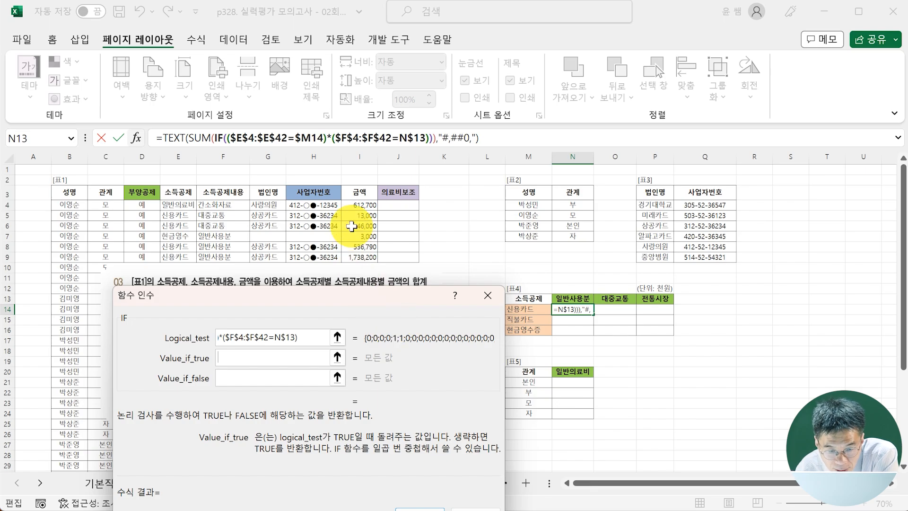
left_click_drag(365, 205, 364, 448)
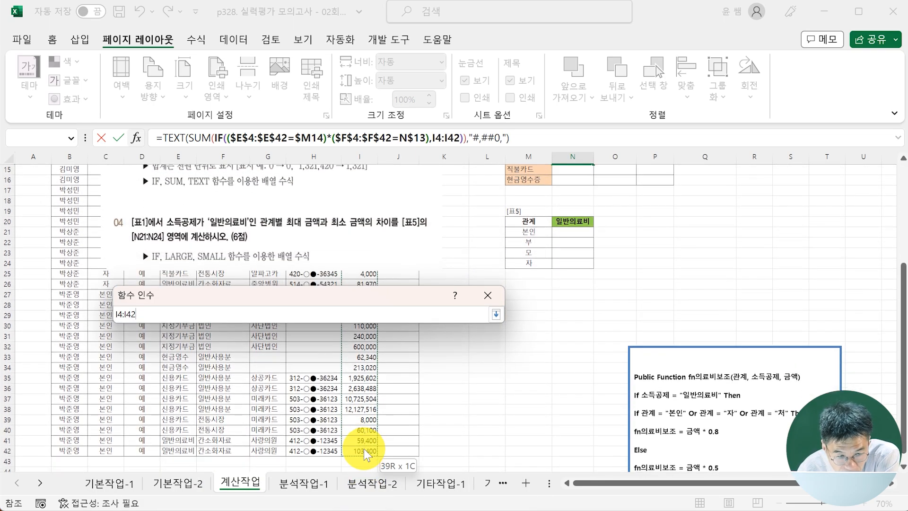
left_click_drag(354, 296, 634, 260)
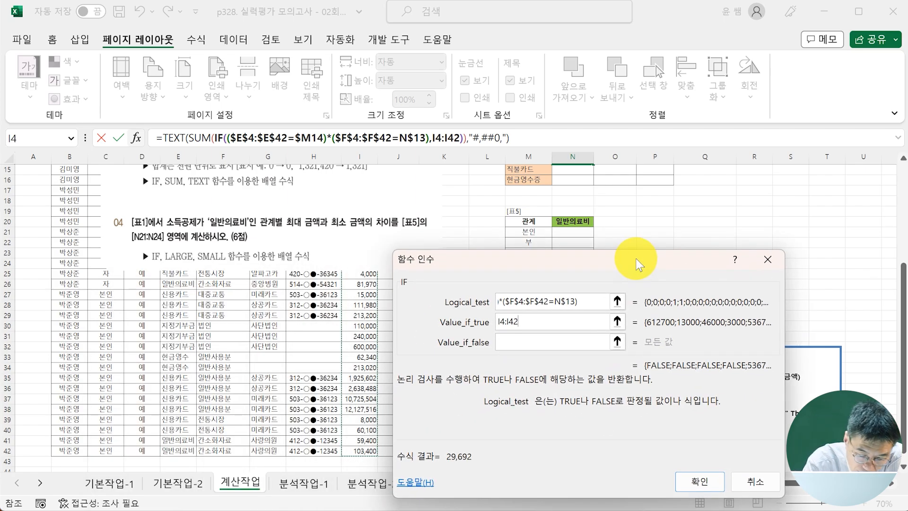
key("F4")
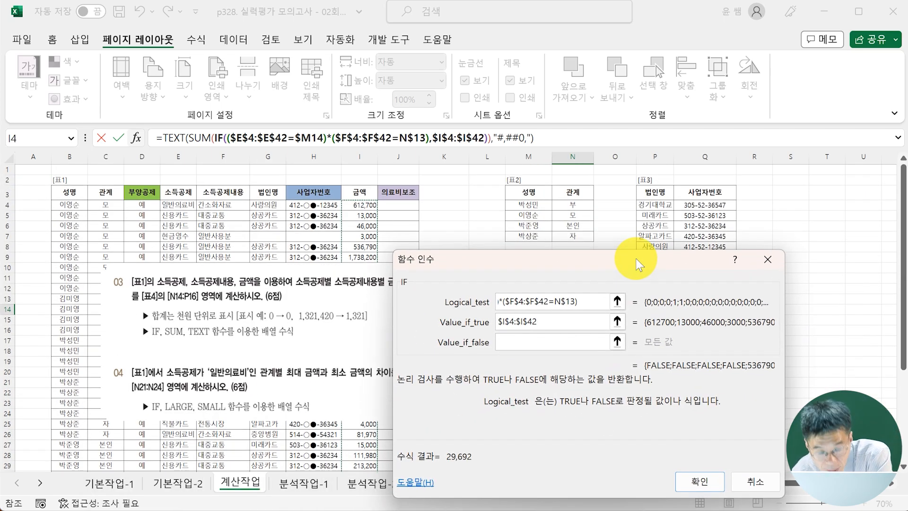
left_click_drag(636, 264, 568, 260)
- Review the enclosing SUM and TEXT arguments, enter N14 as an array formula, and fill it across N14:P16 of 표4
left_click(200, 140)
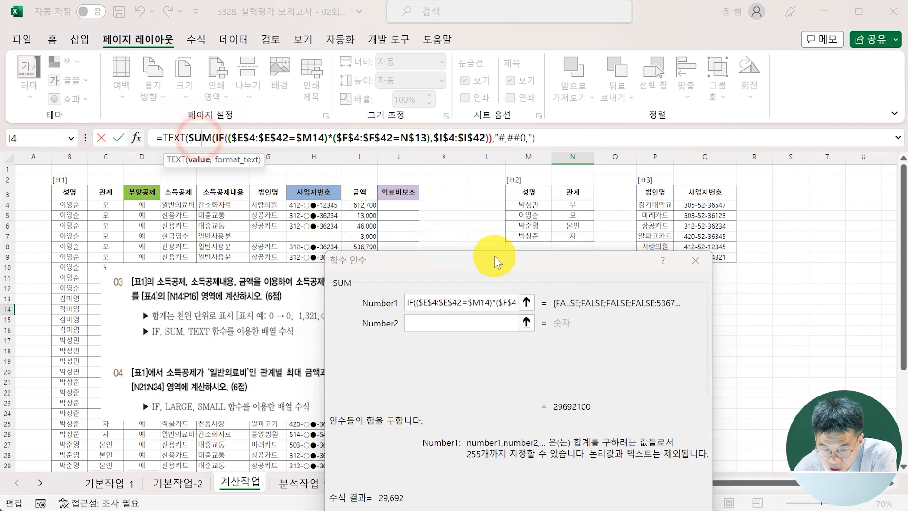
left_click(168, 137)
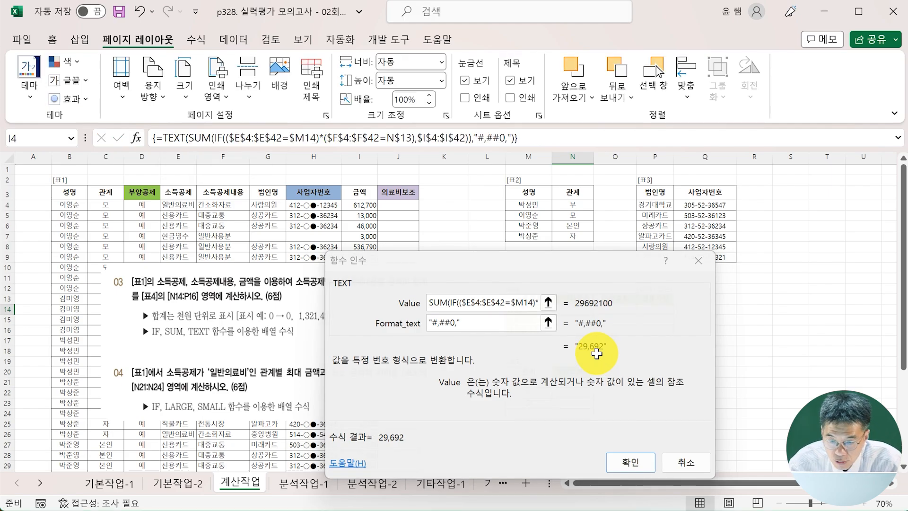
key("ctrl+shift+Return")
left_click_drag(594, 314, 669, 333)
left_click(625, 330)
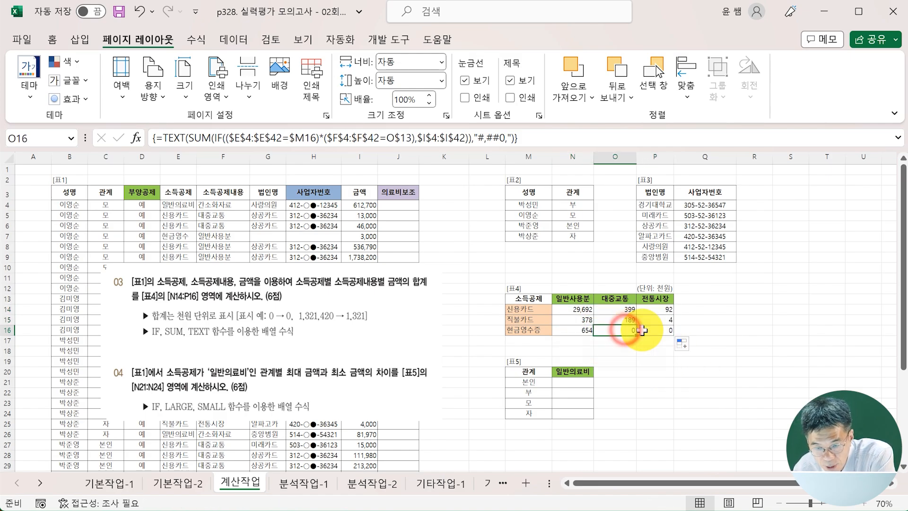
left_click(650, 331)
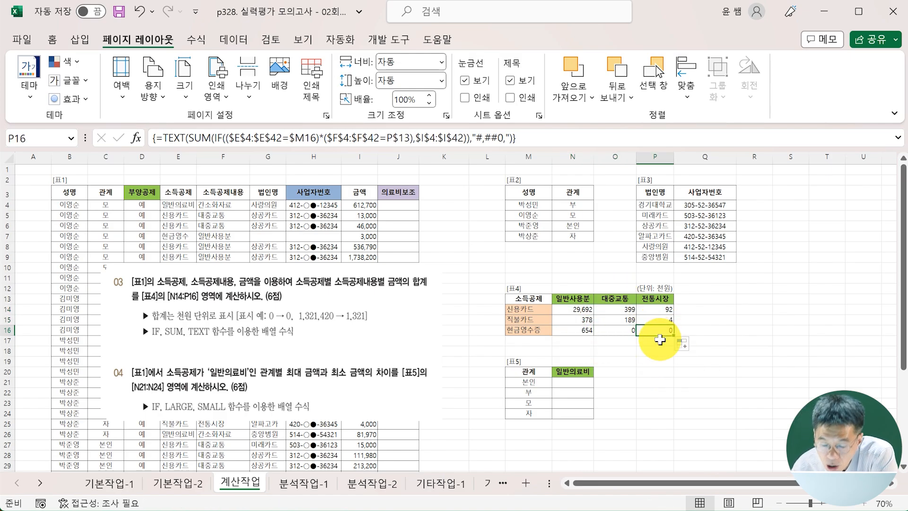
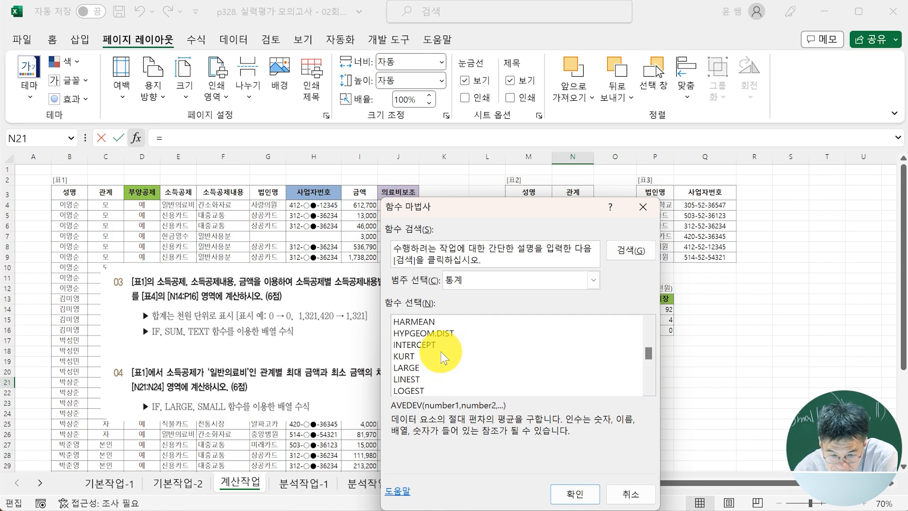
- Insert the LARGE function in N21 of 표5 with its K argument set to 1
double_click(413, 367)
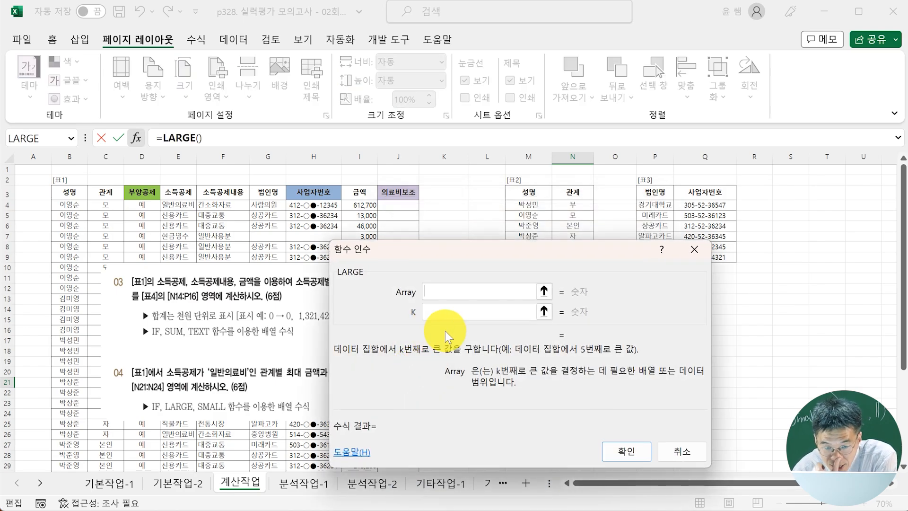
left_click(447, 312)
type("1")
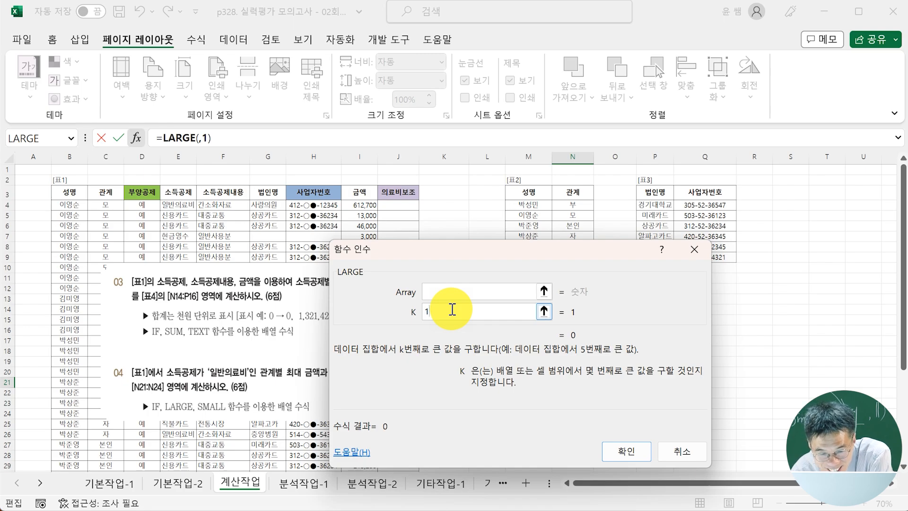
- Nest an IF function inside the Array argument of LARGE
left_click(434, 291)
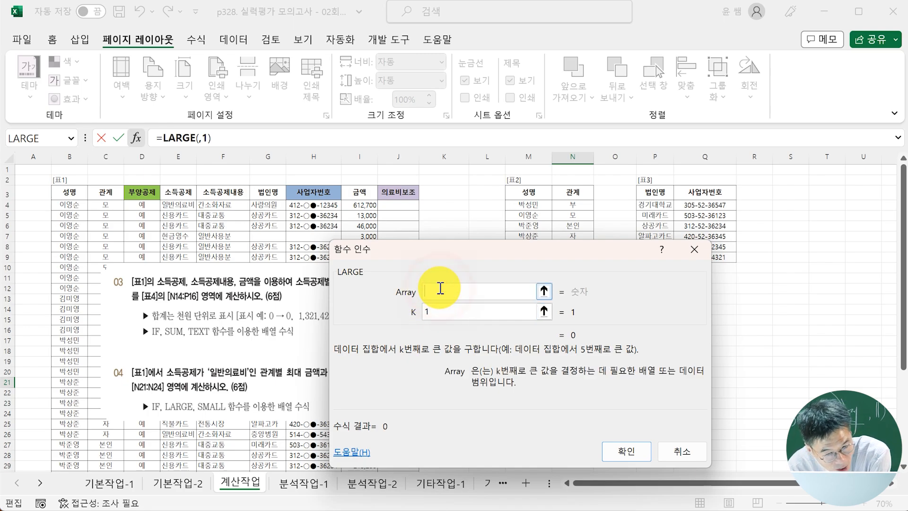
left_click(71, 138)
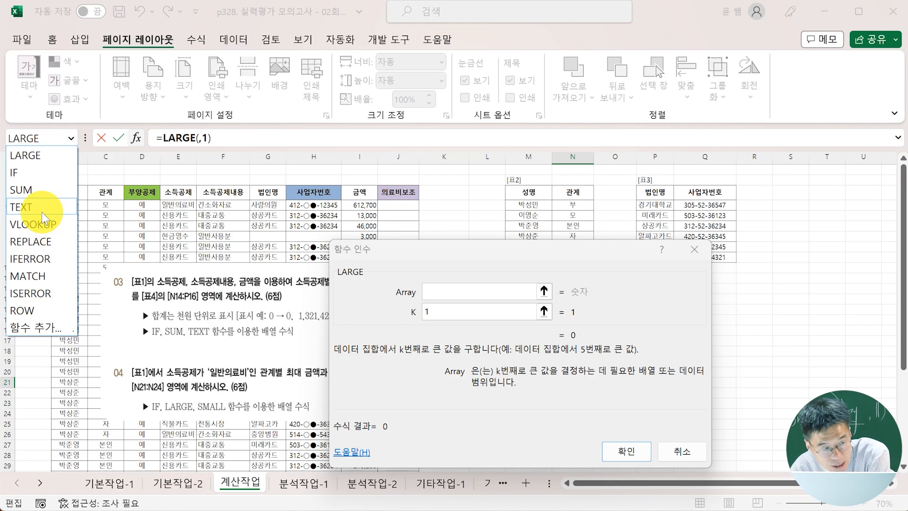
left_click(39, 170)
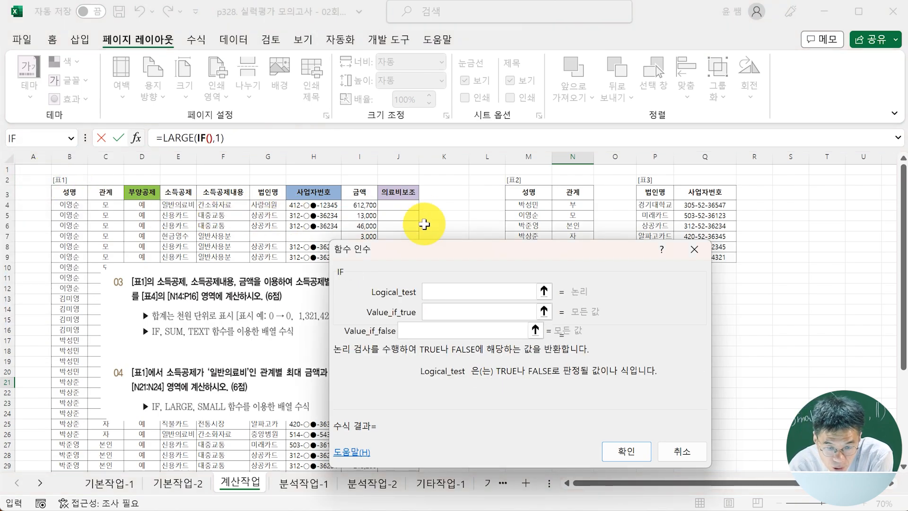
- Build IF's first parenthesized condition, comparing the absolute 관계 range of 표1 with the 본인 cell: ($C$4:$C$42=M21)
type("()")
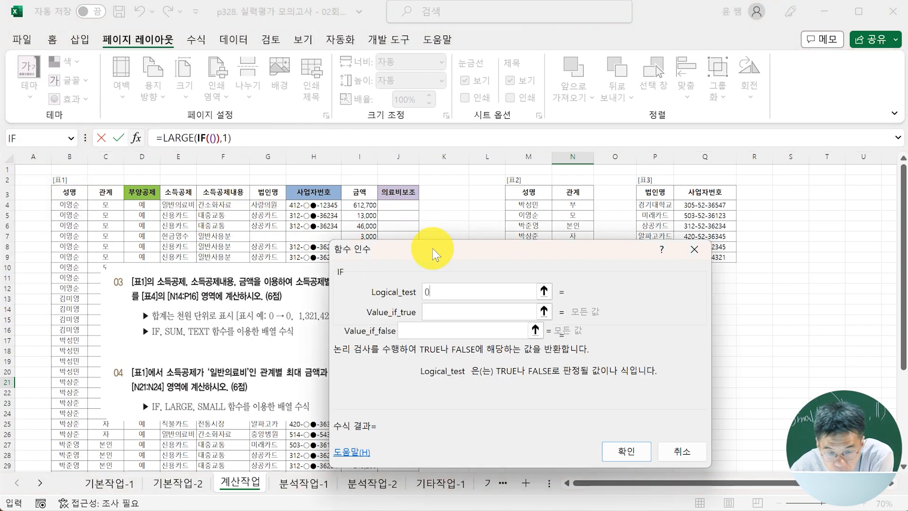
left_click(426, 292)
left_click_drag(462, 266, 628, 72)
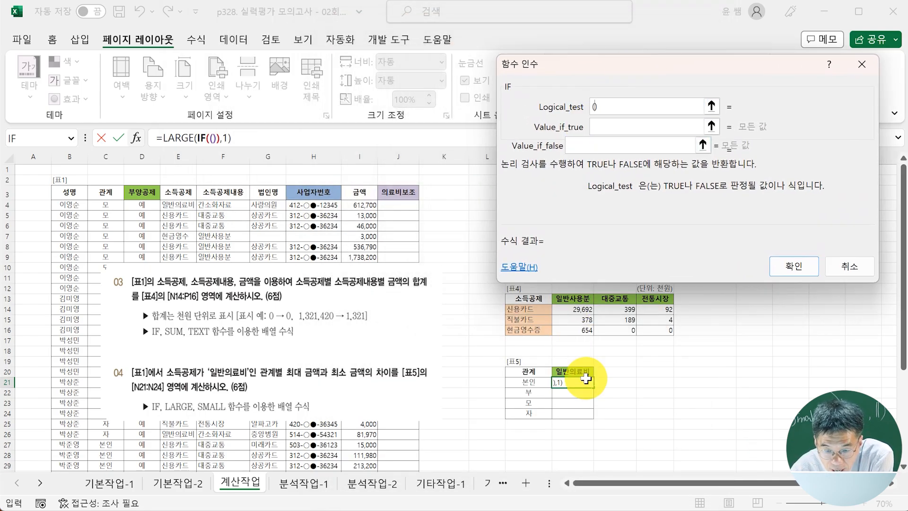
left_click(100, 205)
left_click_drag(101, 205, 114, 453)
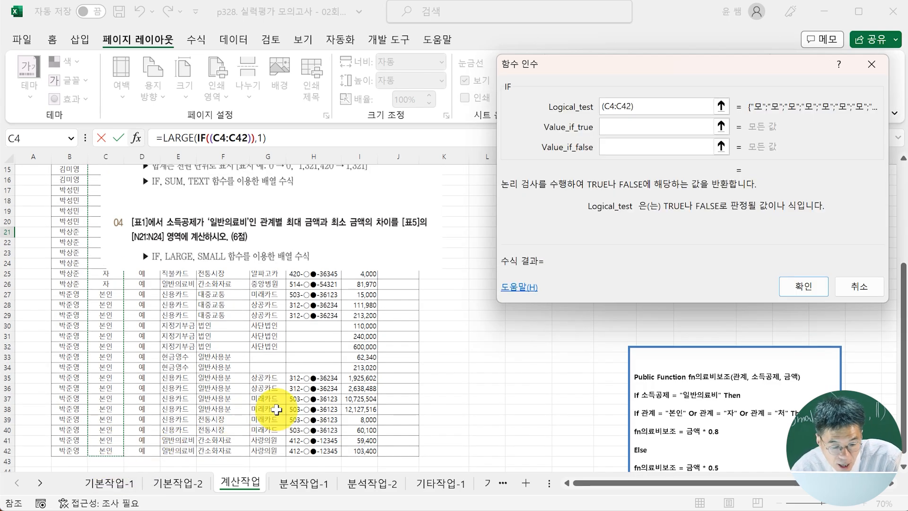
key("F4")
type("=")
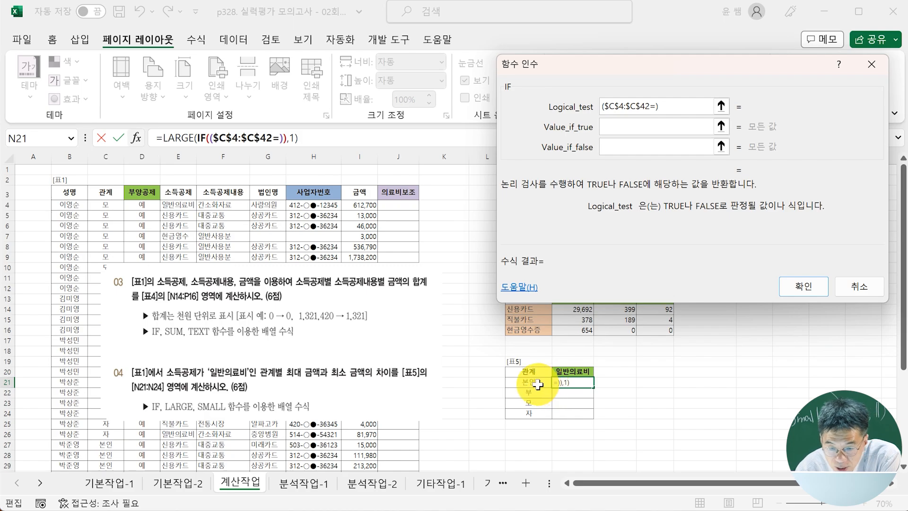
left_click(529, 382)
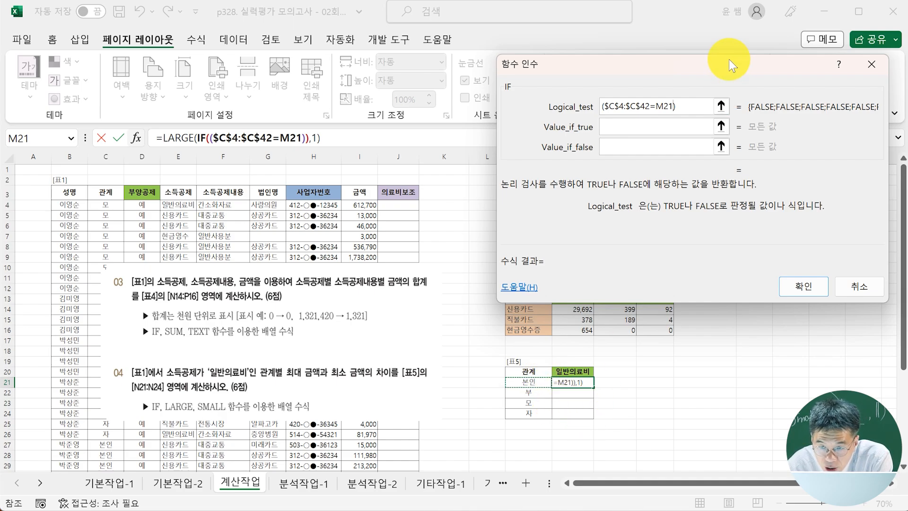
- Multiply the first condition by a second parenthesized term starting with the absolute 소득공제 range and an equals sign ($E$4:$E$42=)
left_click(694, 104)
type("*(")
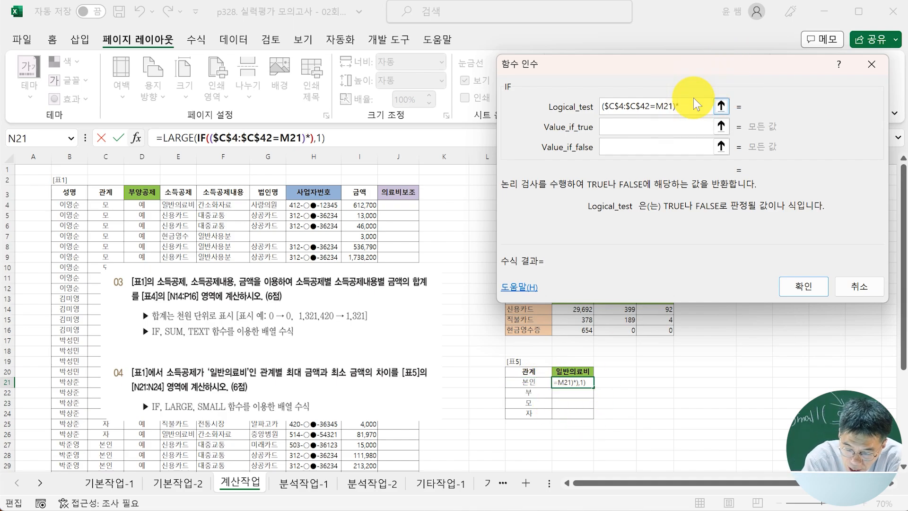
type(")")
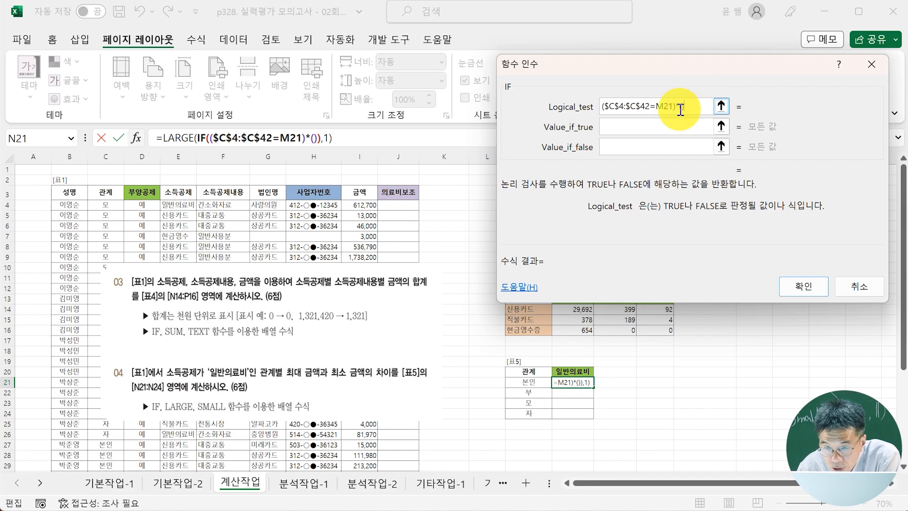
left_click(681, 109)
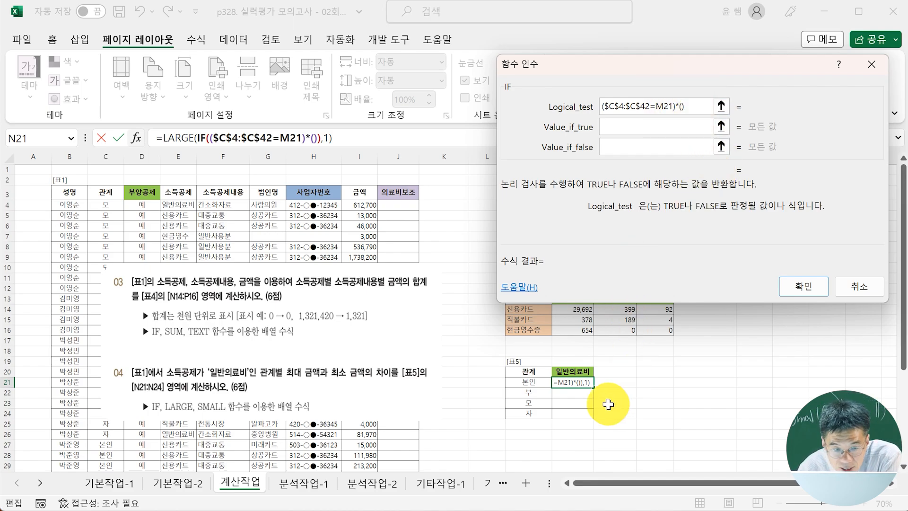
left_click_drag(181, 204, 182, 452)
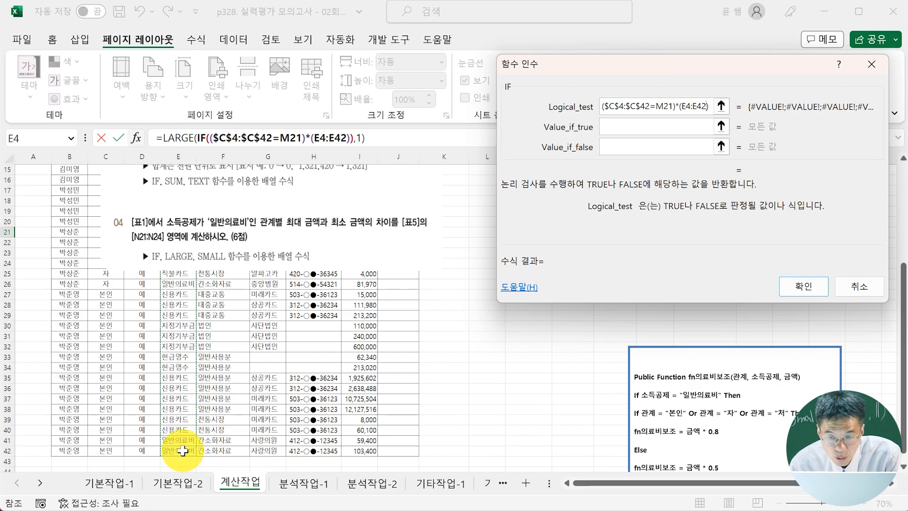
key("F4")
type("=")
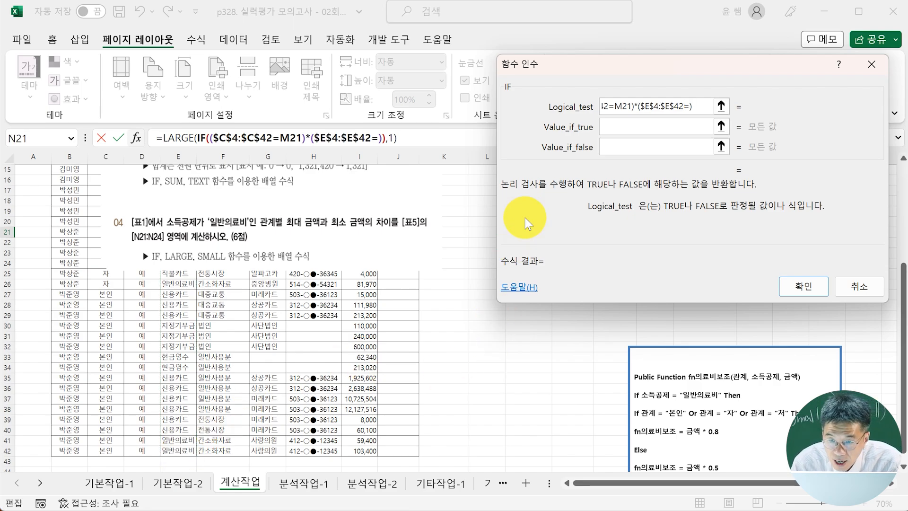
left_click_drag(631, 76, 367, 259)
left_click(571, 221)
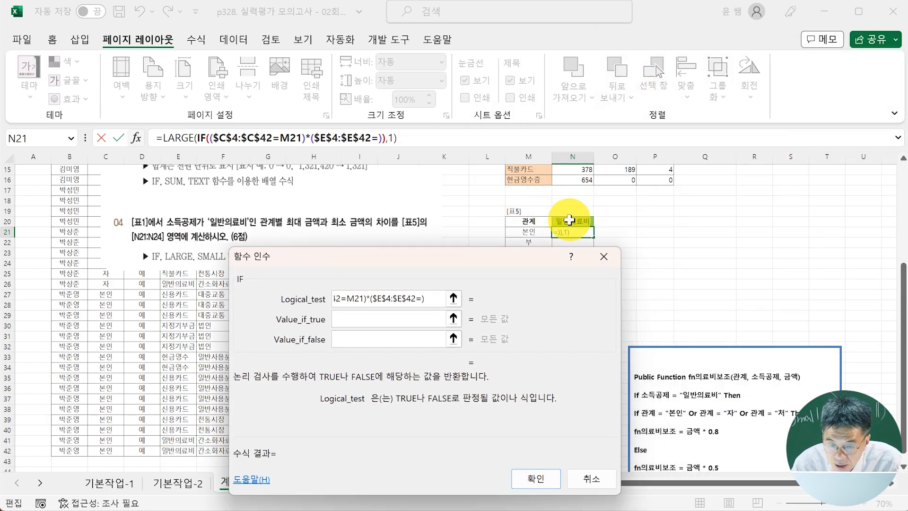
key("F4")
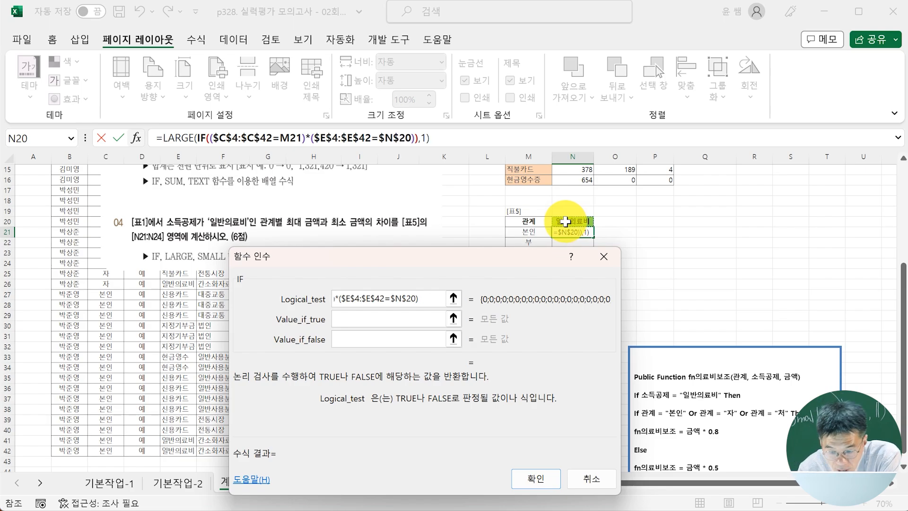
key("BackSpace")
key("BackSpace")
key("BackSpace")
key("BackSpace")
key("BackSpace")
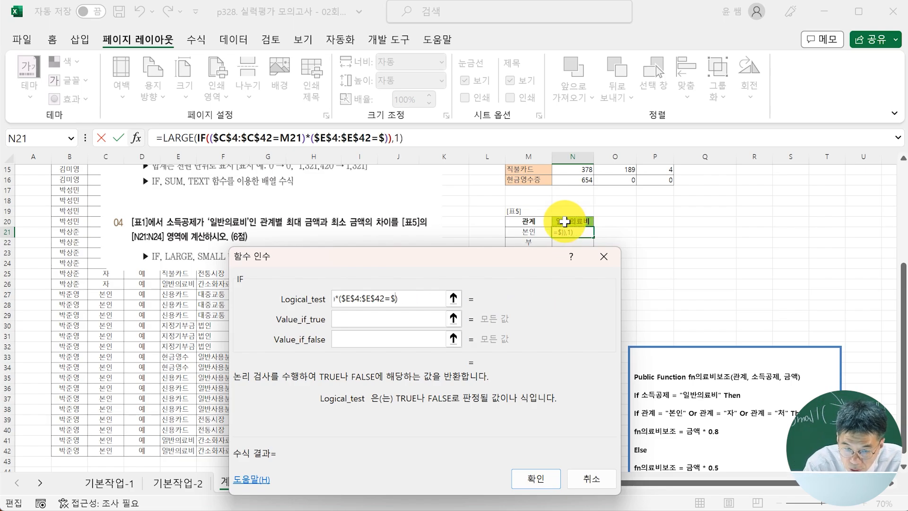
- Complete the second condition by comparing the 소득공제 range with the literal text "일반의료비"
type("\"이ㄹ방")
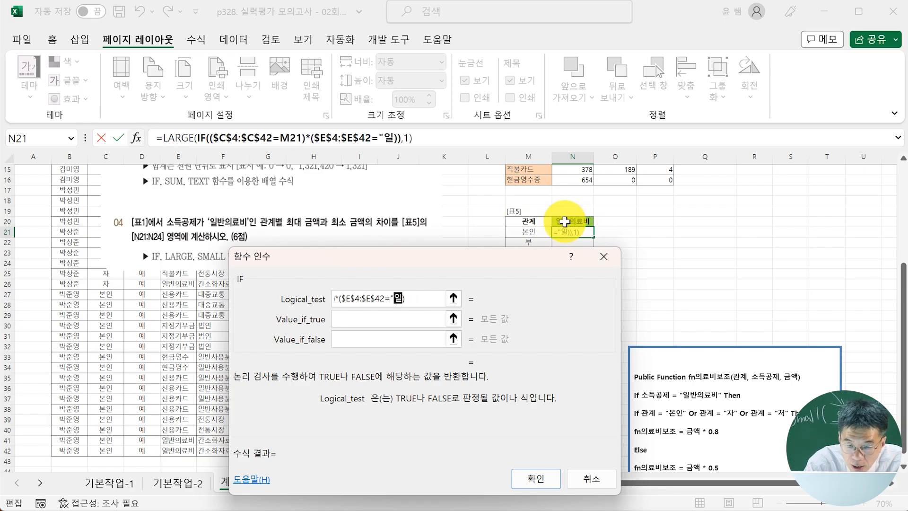
key("BackSpace")
type("ㄴ의료")
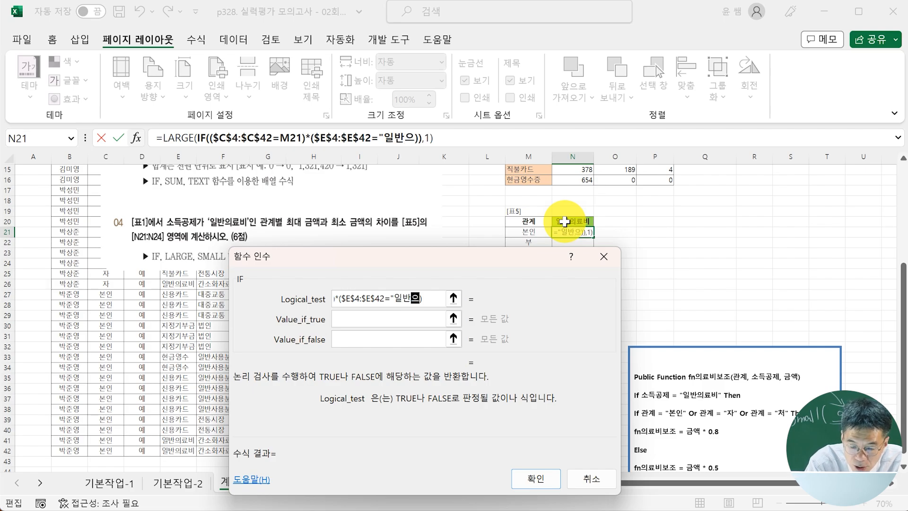
type("비\"")
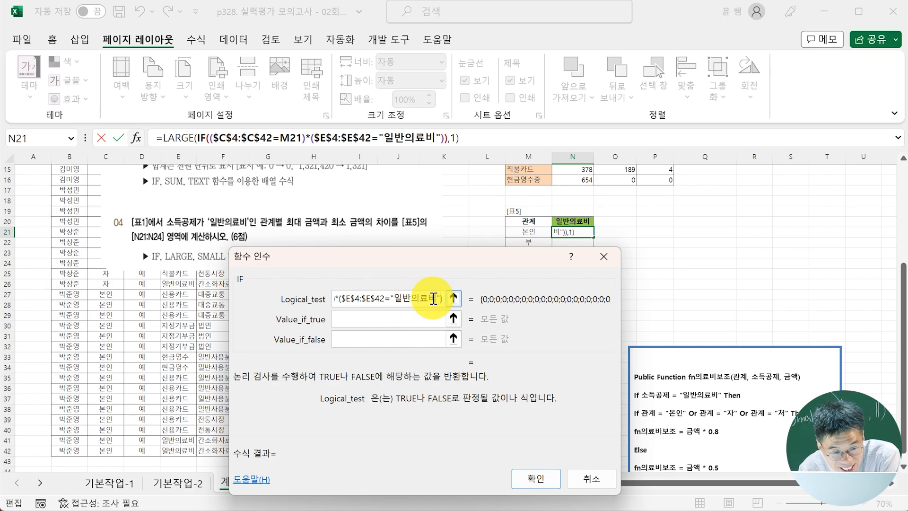
- Set Value_if_true of the IF nested in LARGE to the absolute 금액 range $I$4:$I$42
left_click(392, 320)
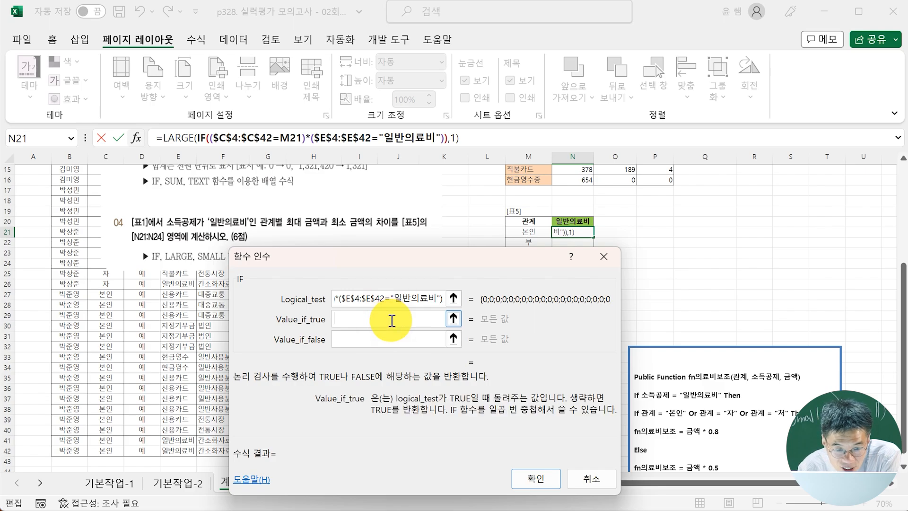
scroll(393, 289, "up", 5)
left_click_drag(355, 199, 357, 446)
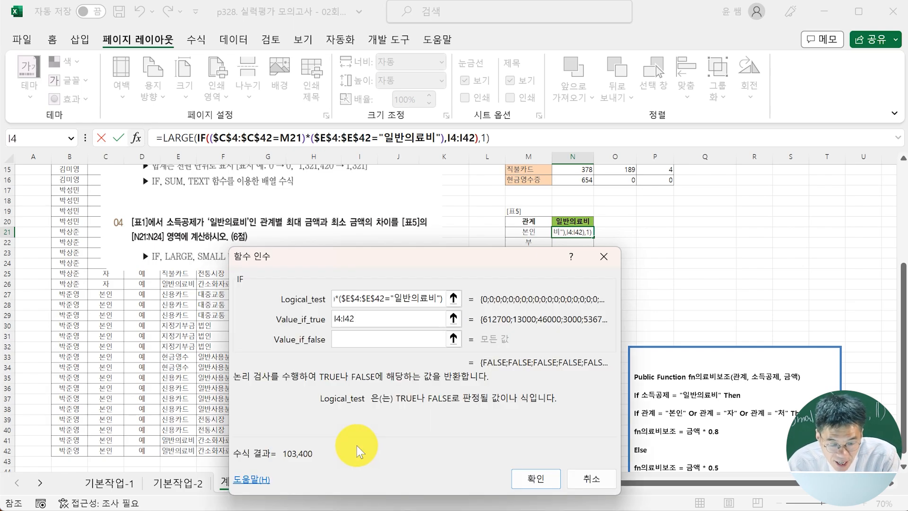
key("F4")
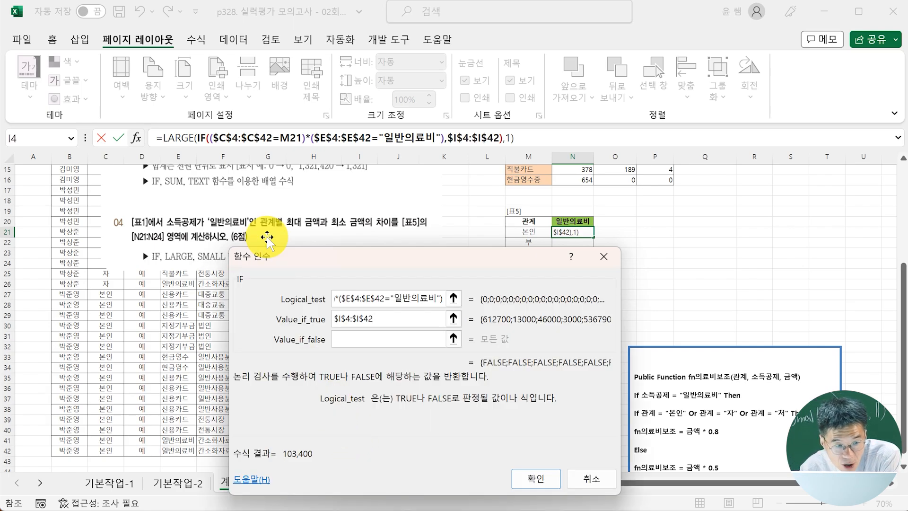
- Append a minus sign and a copy of the entire LARGE expression to the end of the 본인 formula
left_click(174, 138)
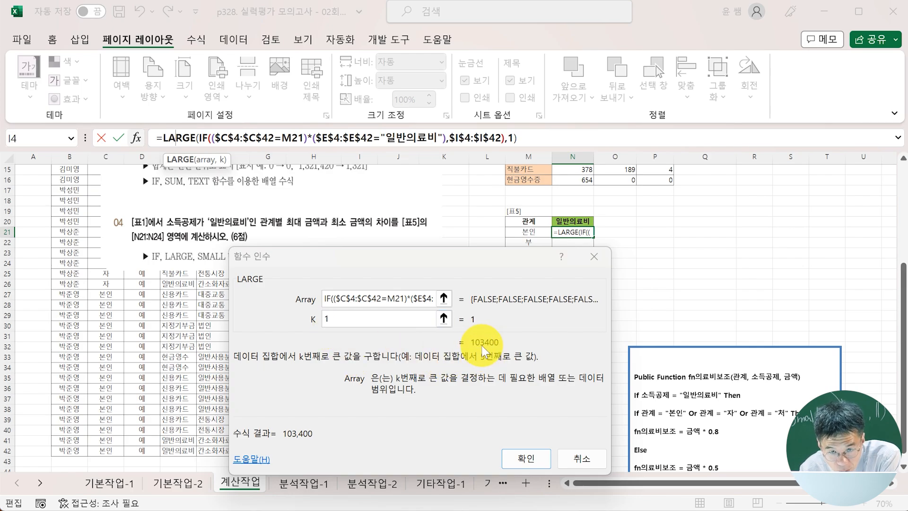
left_click(535, 139)
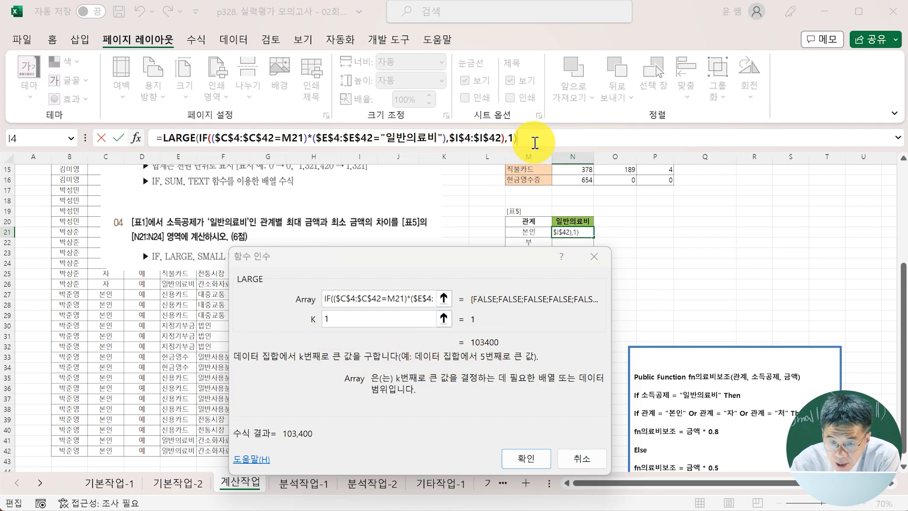
type("-")
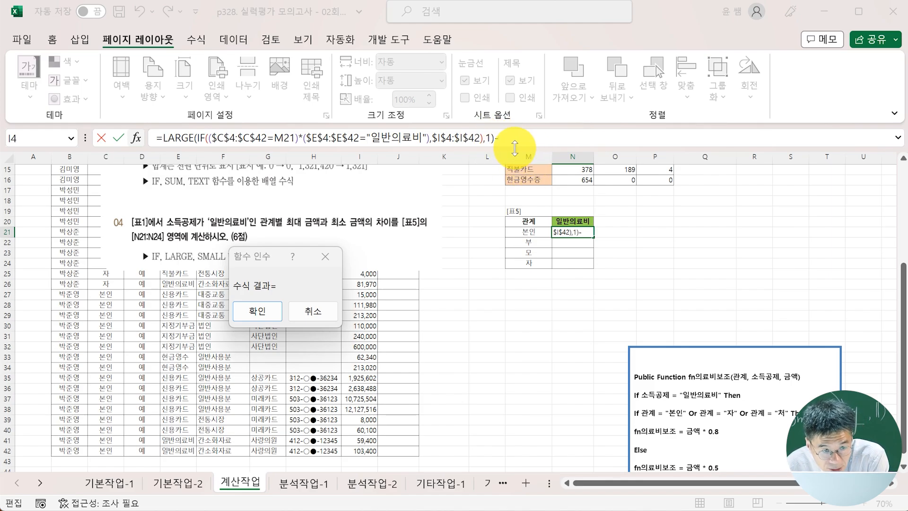
left_click(494, 140)
left_click_drag(494, 139, 163, 142)
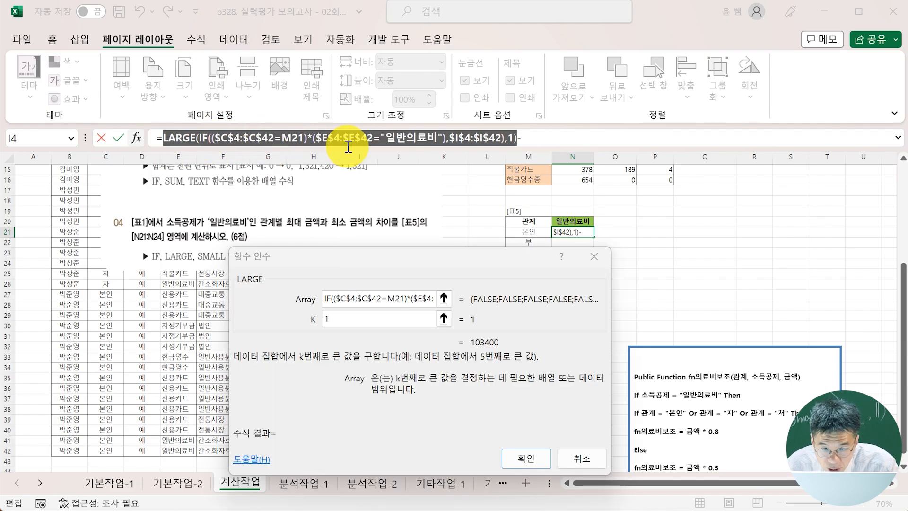
key("ctrl+c")
left_click(542, 136)
key("ctrl+v")
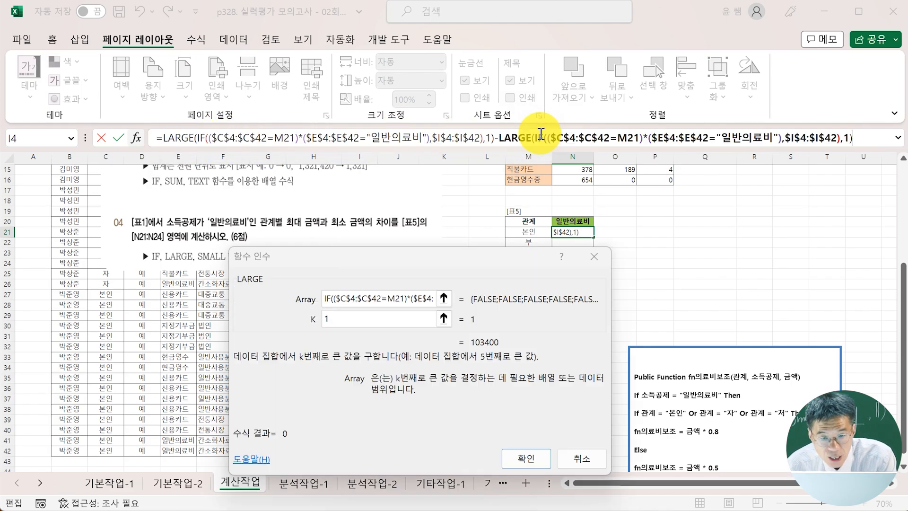
- Replace the second LARGE function name with SMALL, keeping its IF array and K of 1
left_click(532, 138)
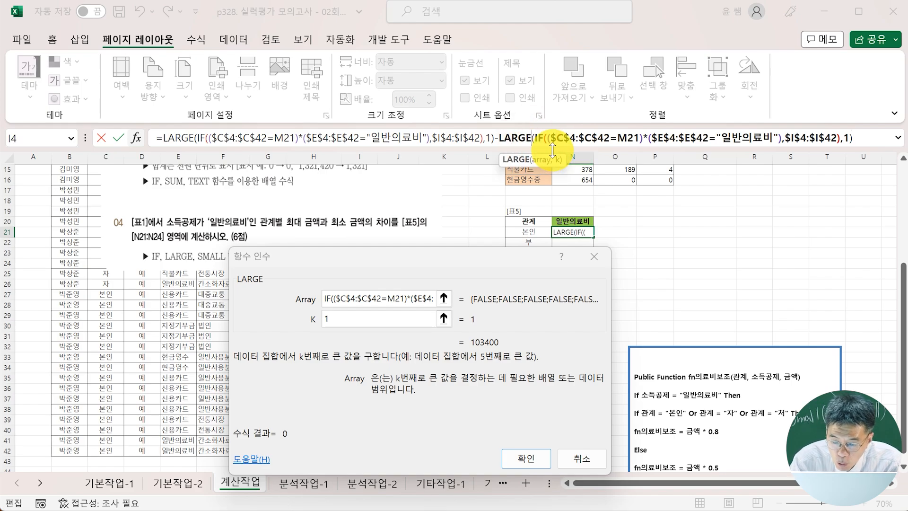
key("BackSpace")
key("BackSpace")
key("BackSpace")
key("BackSpace")
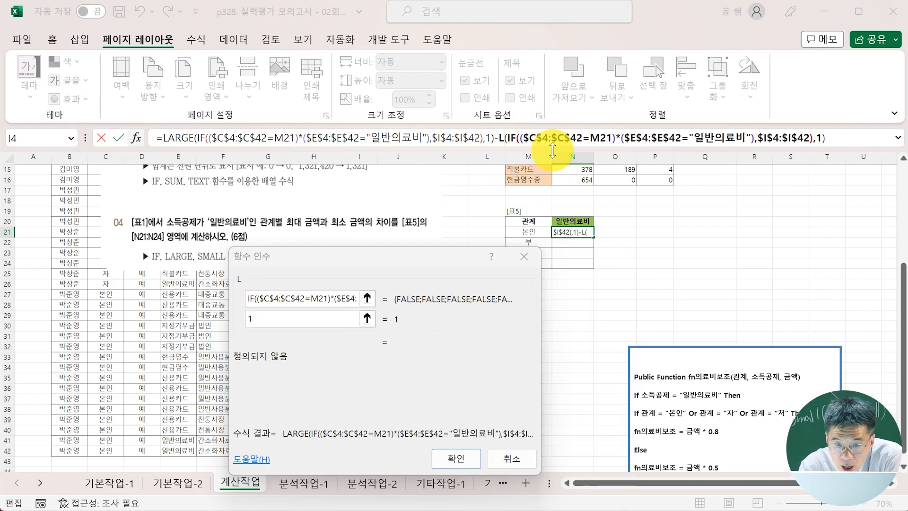
key("BackSpace")
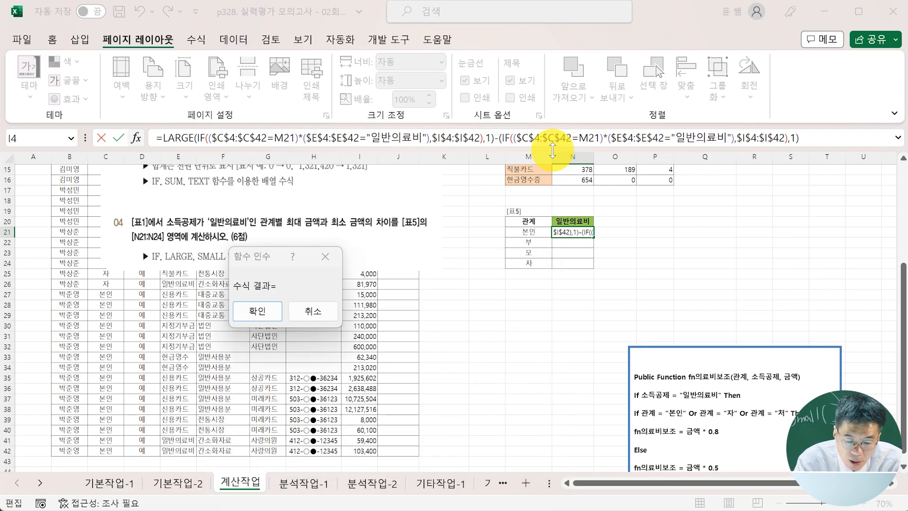
type("small")
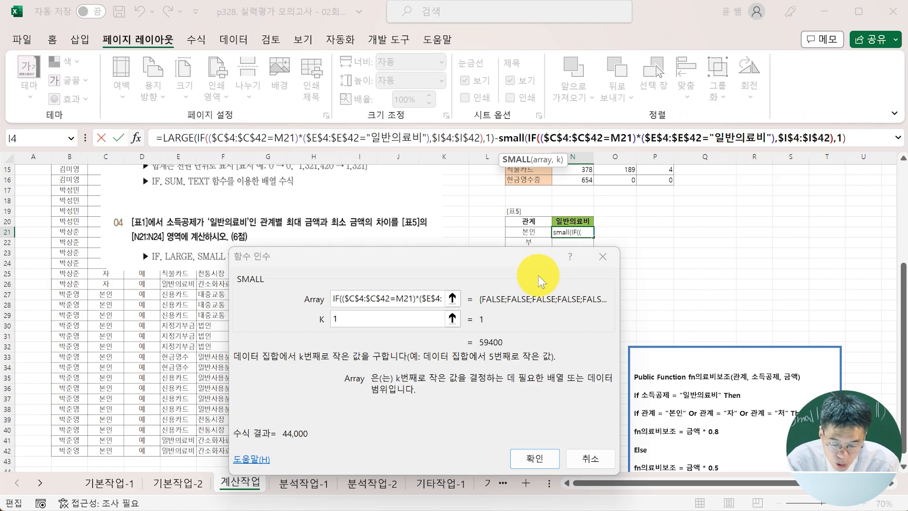
- Commit the LARGE minus SMALL formula in N21 as an array formula and fill it down through N24
key("ctrl+shift+Return")
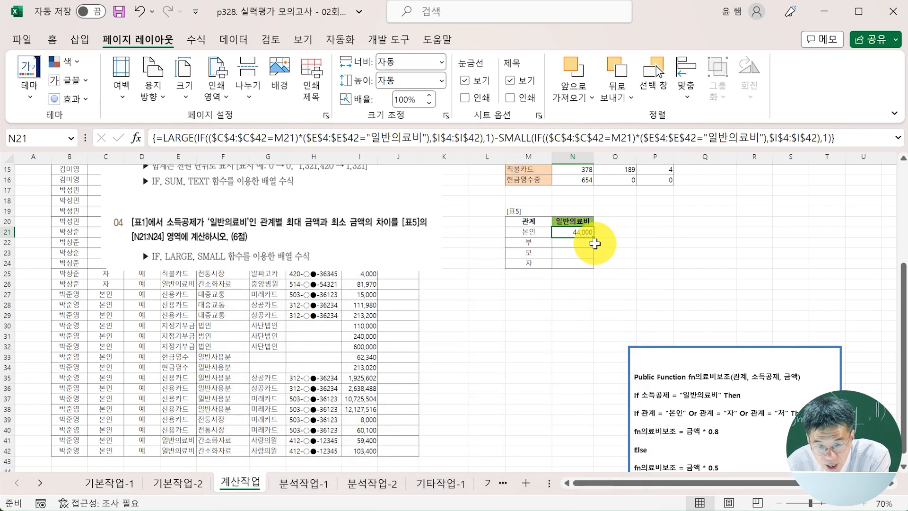
left_click_drag(592, 236, 591, 266)
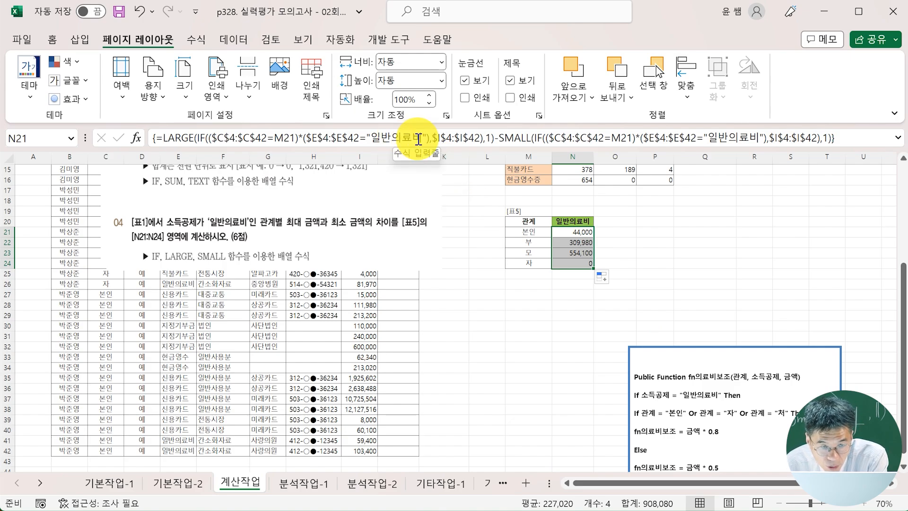
left_click(572, 221)
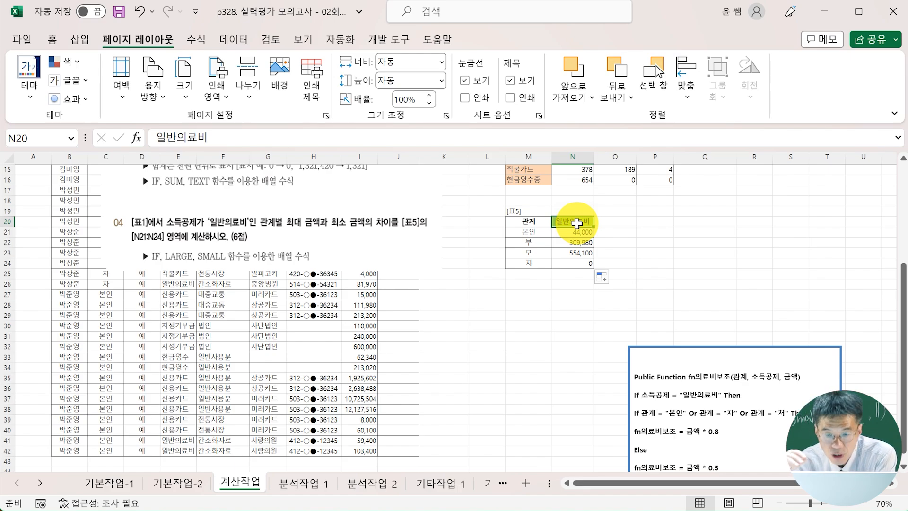
key("Down")
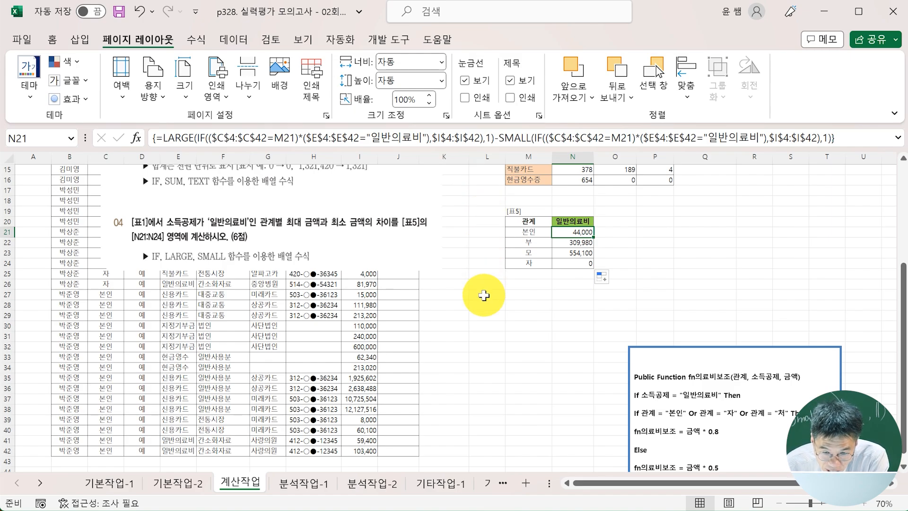
- Delete the picture of question 04 covering the sheet to uncover question 05
left_click(418, 234)
key("Delete")
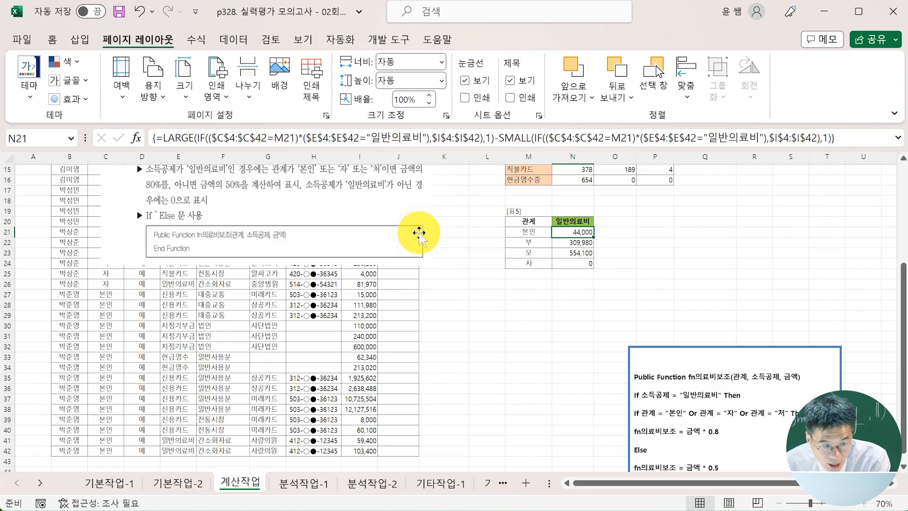
left_click(465, 325)
- Move the fn의료비보조 code text box up beside 표5, and shift the question 05 picture down to start around row 19
left_click_drag(670, 345, 649, 209)
left_click(488, 317)
left_click_drag(402, 209, 402, 286)
left_click(499, 335)
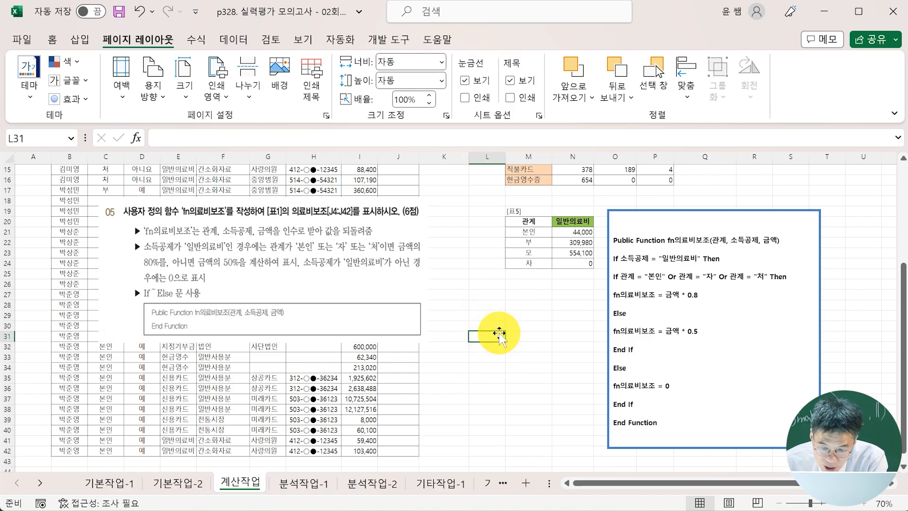